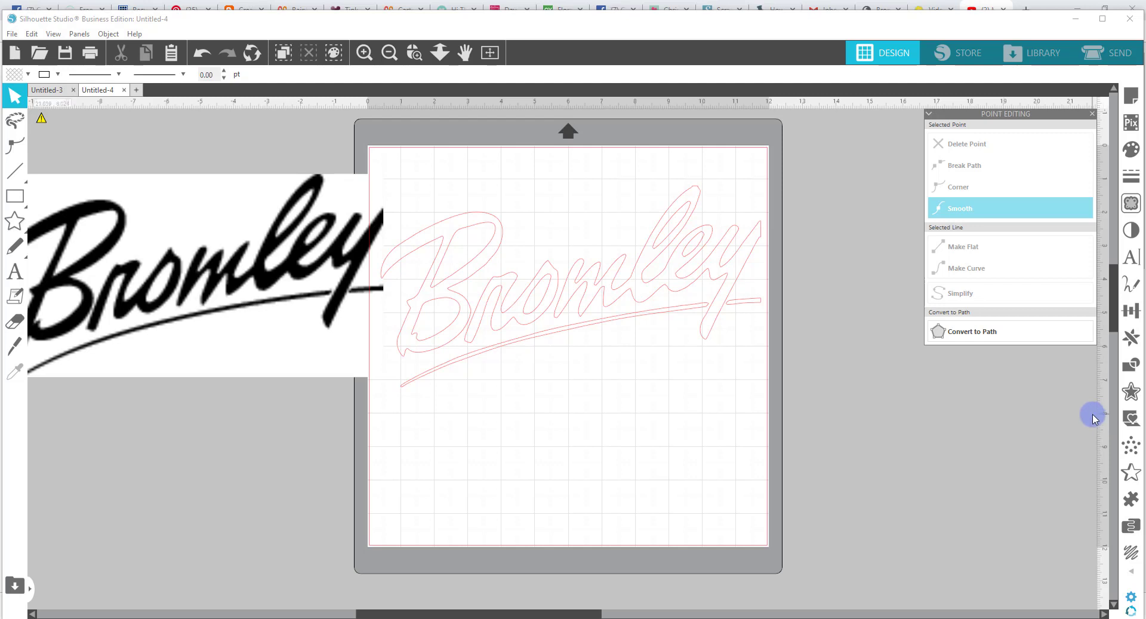
Move the black Bromley source image off its traced outline and delete the image.
left_click_drag(310, 274, 259, 239)
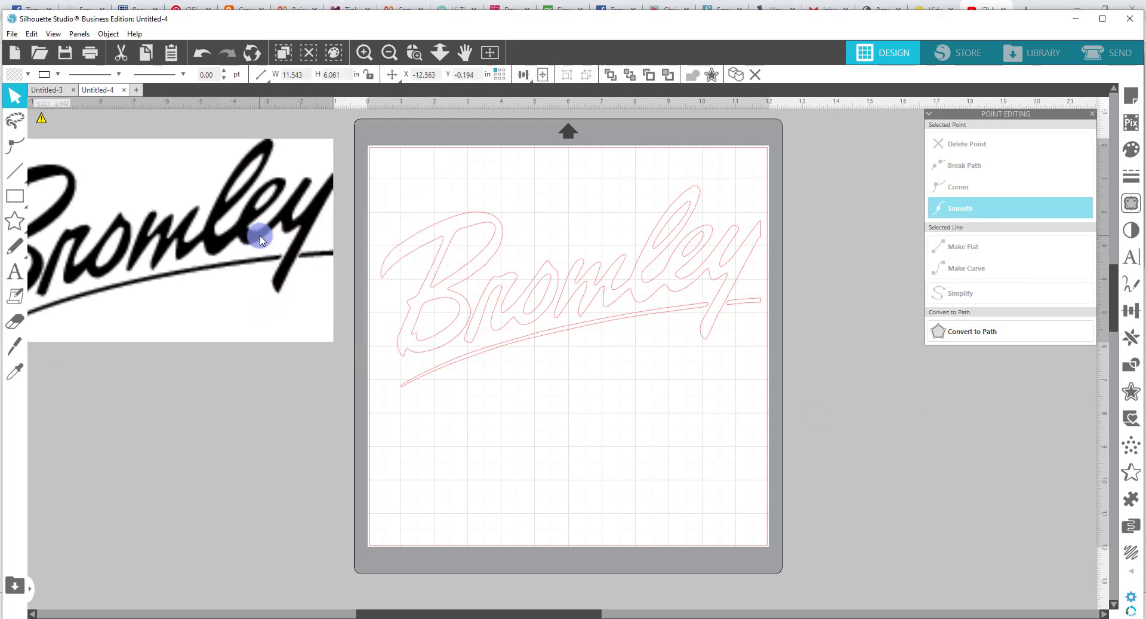
left_click(260, 239)
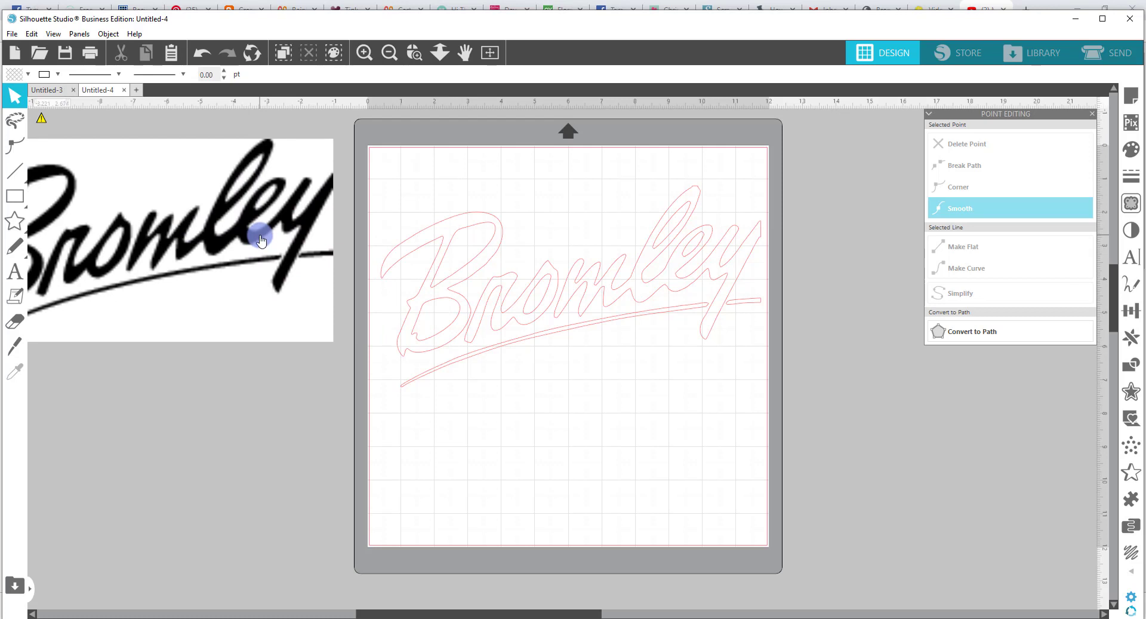
left_click(261, 234)
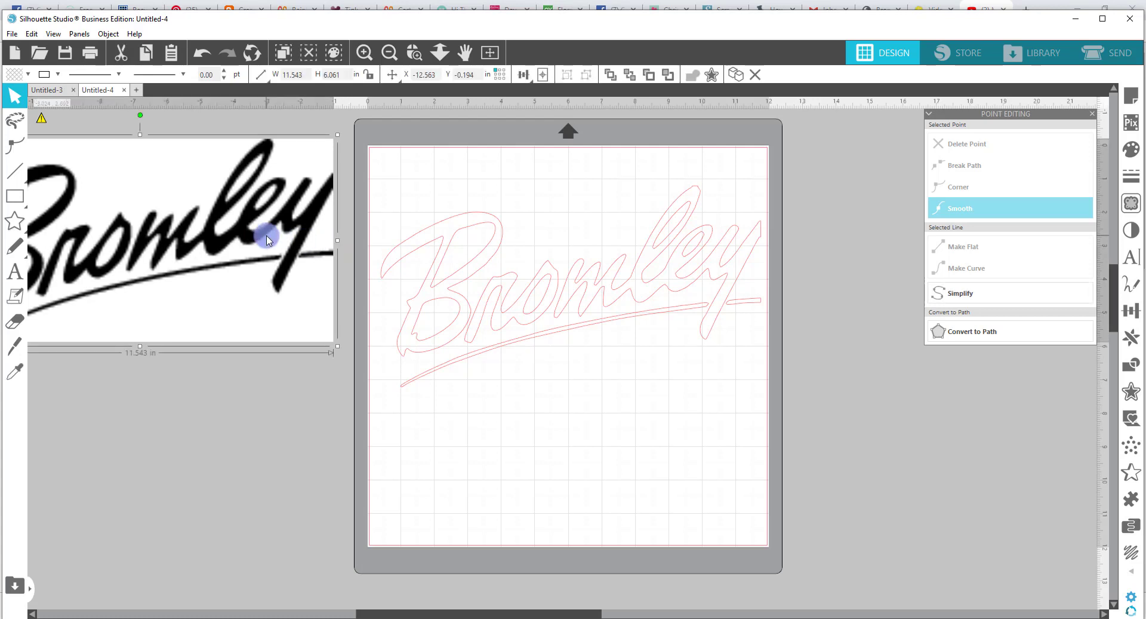
key("Delete")
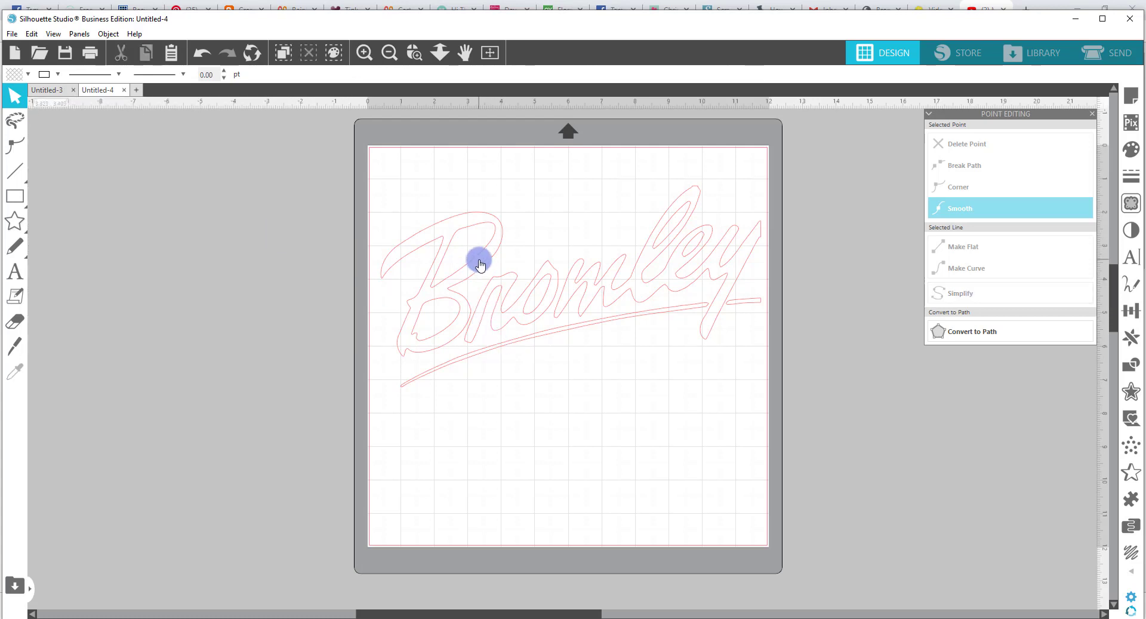
Shift the traced Bromley outline slightly up and left on the page and fill it with dark red.
left_click_drag(479, 258, 471, 238)
left_click(470, 237)
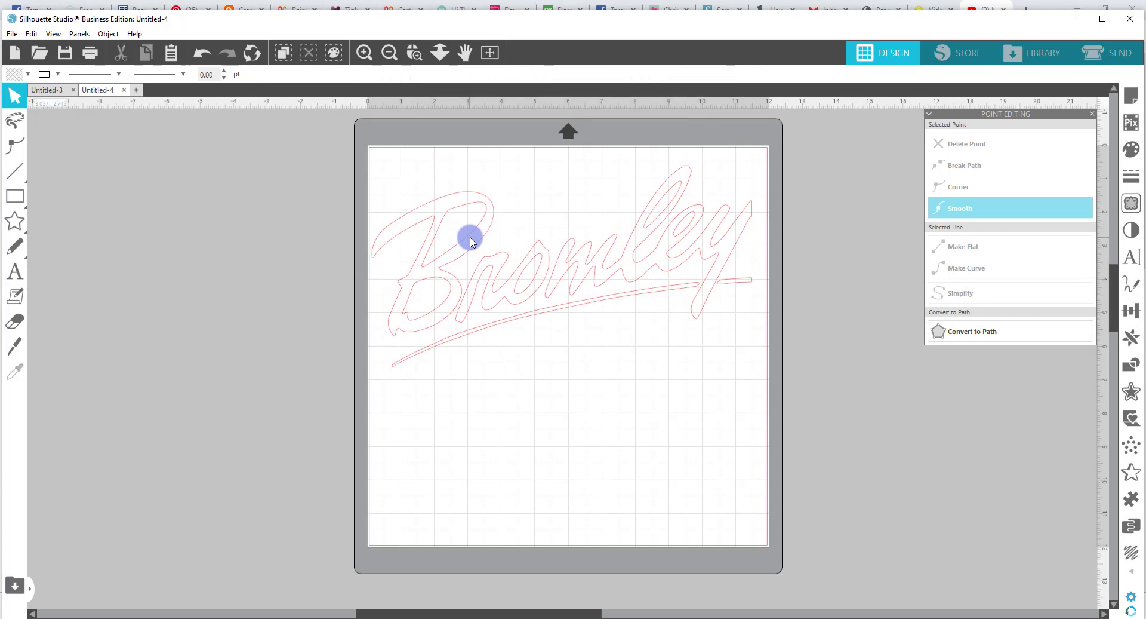
left_click(13, 76)
left_click(25, 95)
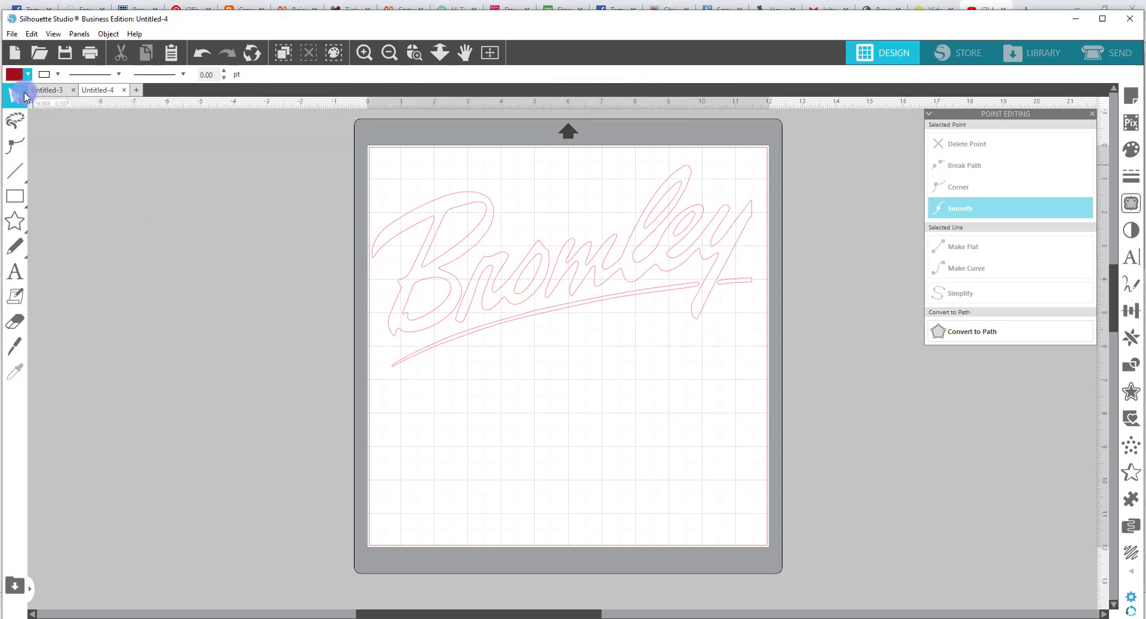
left_click(424, 210)
left_click(13, 76)
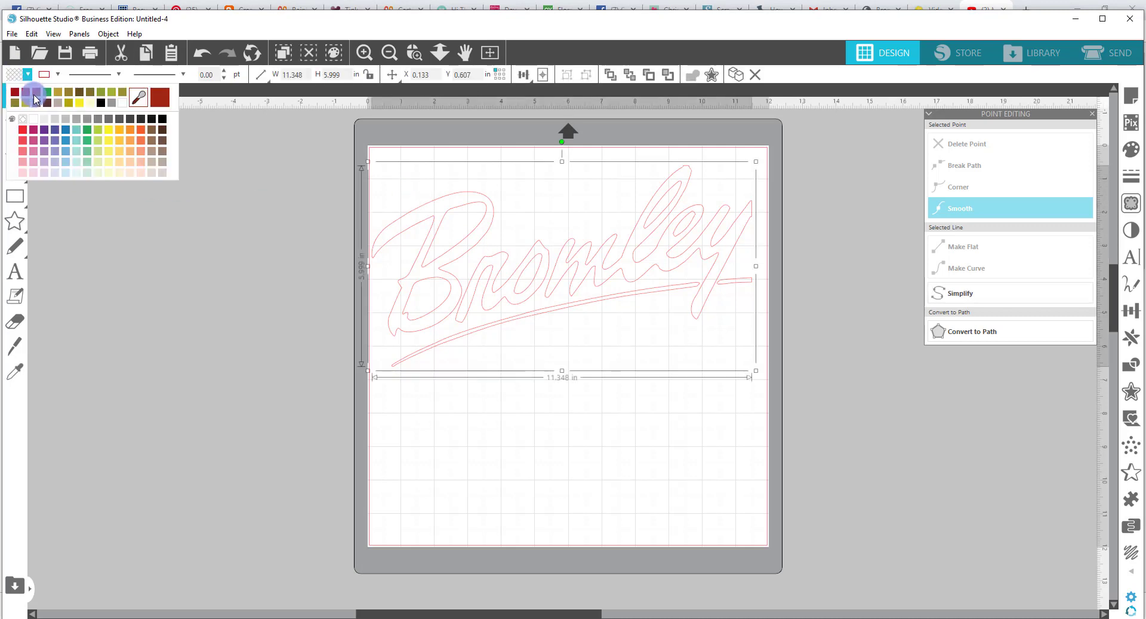
left_click(24, 95)
left_click(567, 496)
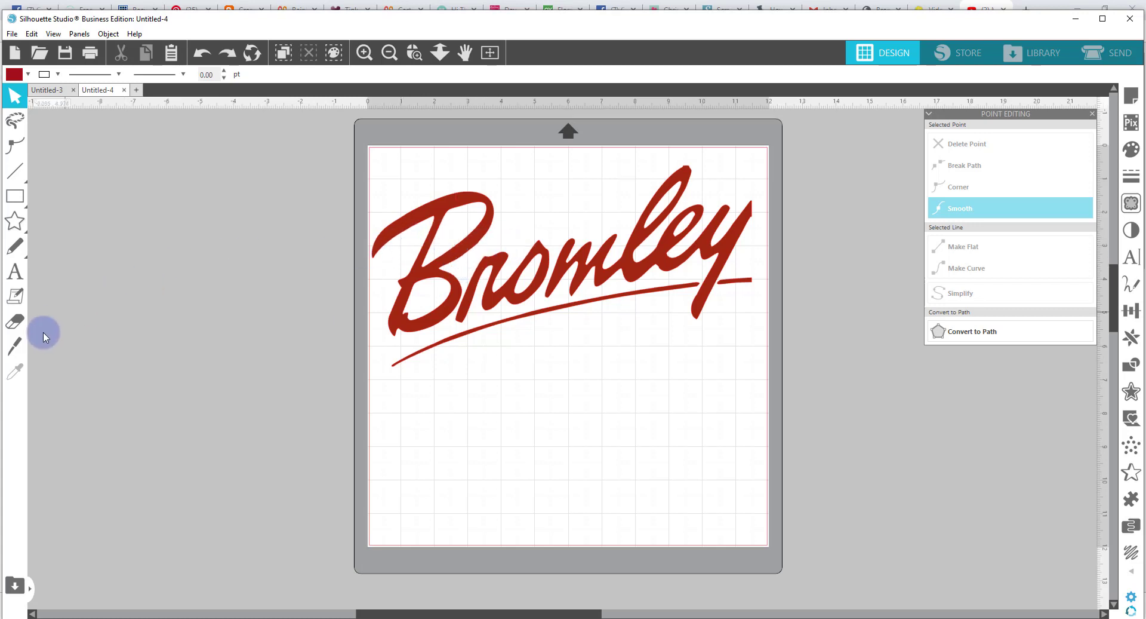
Make two parallel straight knife cuts across the upper loop of the B and delete the two slivers between them.
left_click(14, 346)
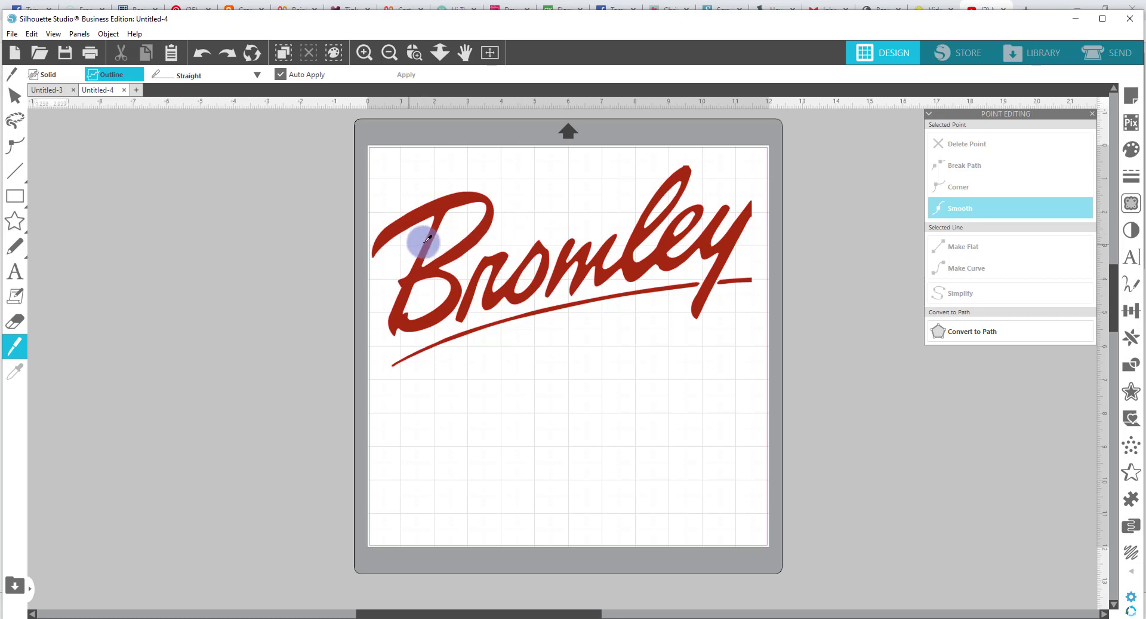
left_click_drag(410, 243, 512, 212)
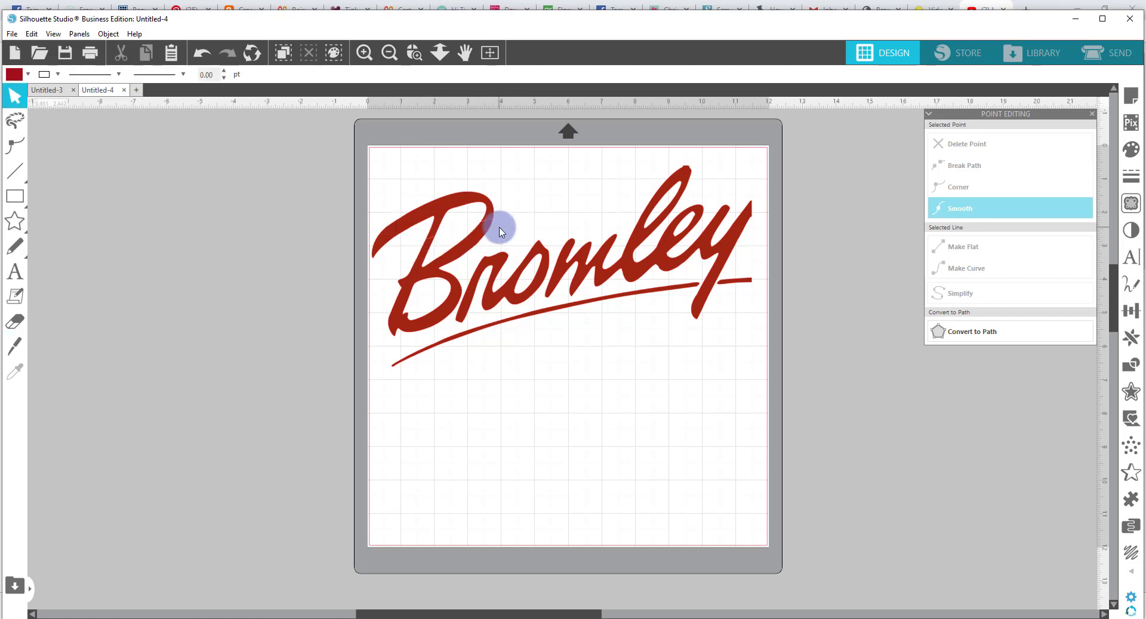
left_click(14, 357)
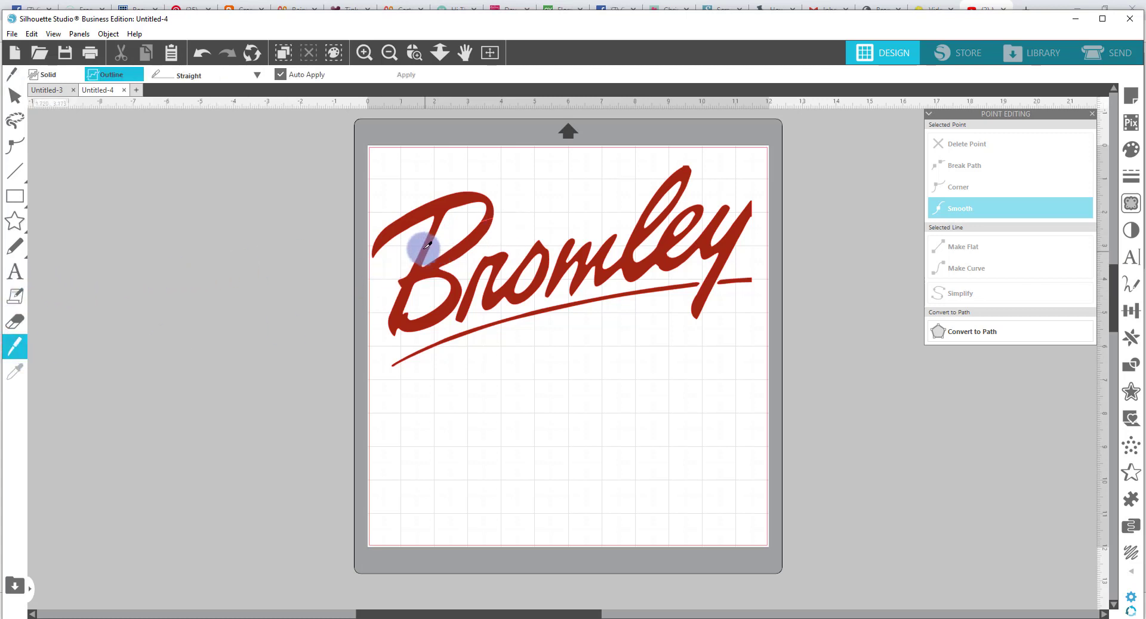
left_click(406, 53)
left_click_drag(389, 200, 665, 289)
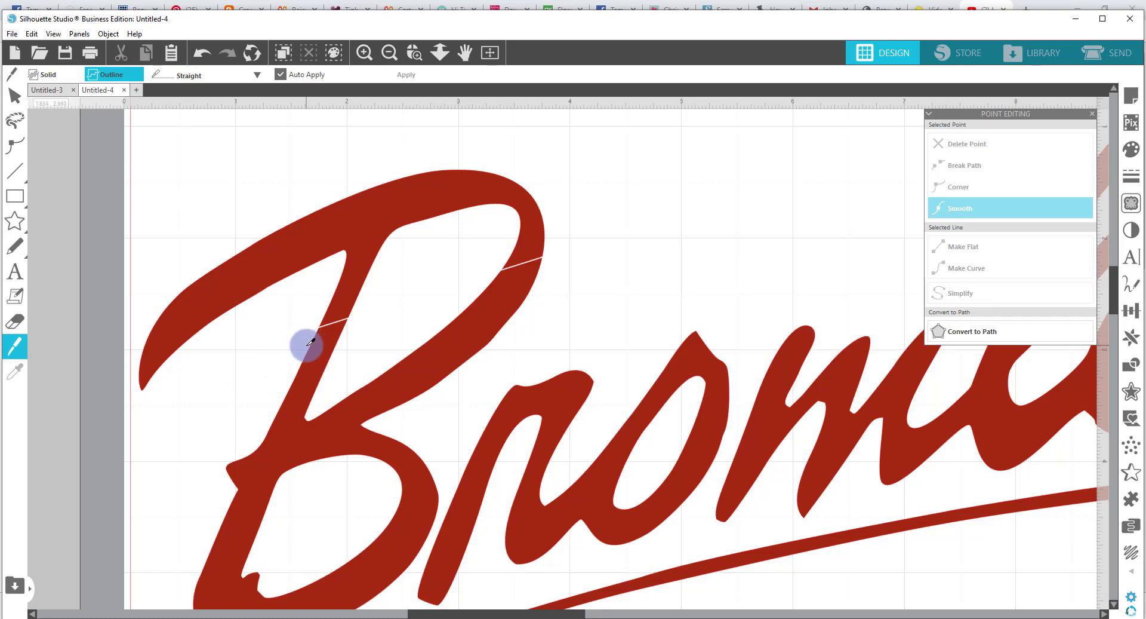
mouse_move(311, 344)
left_mouse_down()
mouse_move(525, 291)
mouse_move(562, 268)
mouse_move(546, 261)
left_mouse_up()
key("Delete")
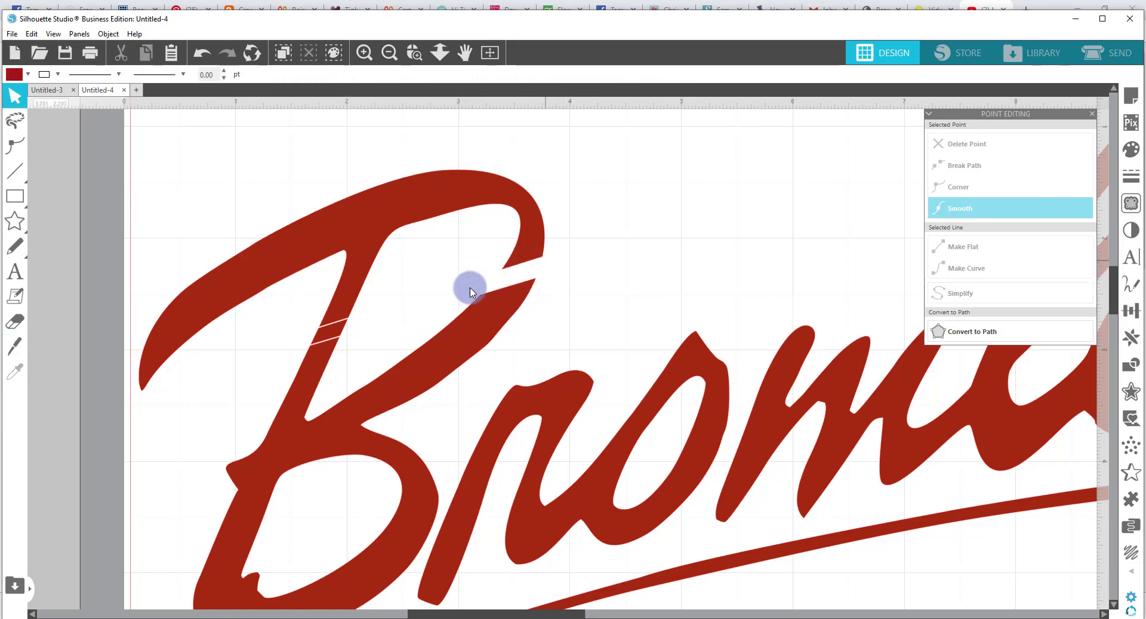
left_click(327, 331)
key("Delete")
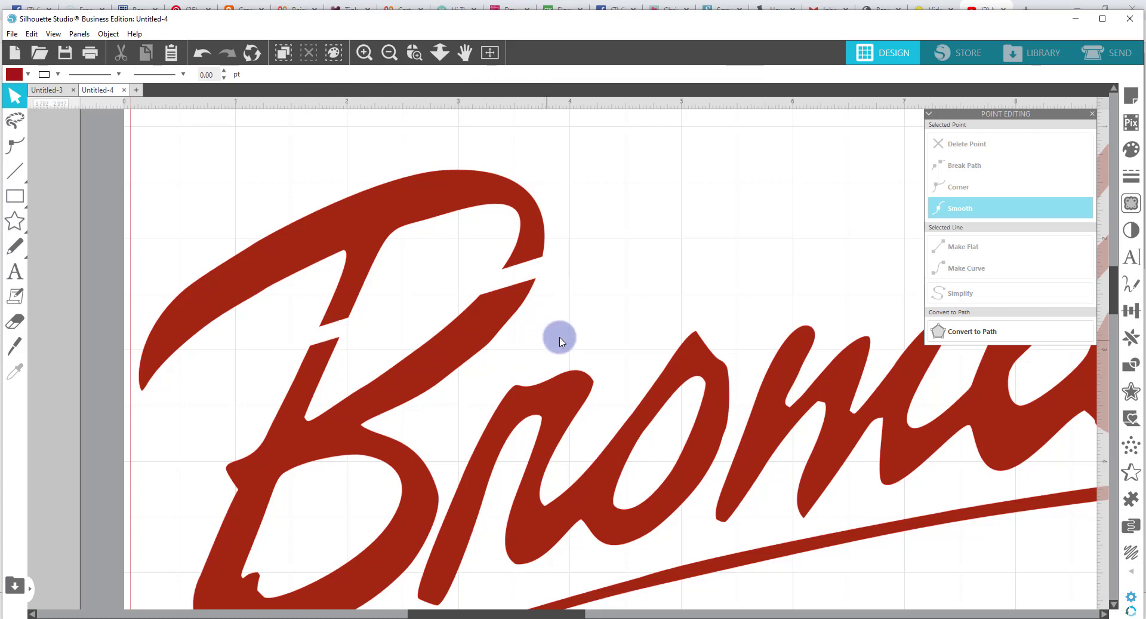
Create stencil bridges in the lower loop of the B with two parallel knife cuts, deleting the pieces between them.
scroll(567, 333, "down", 3)
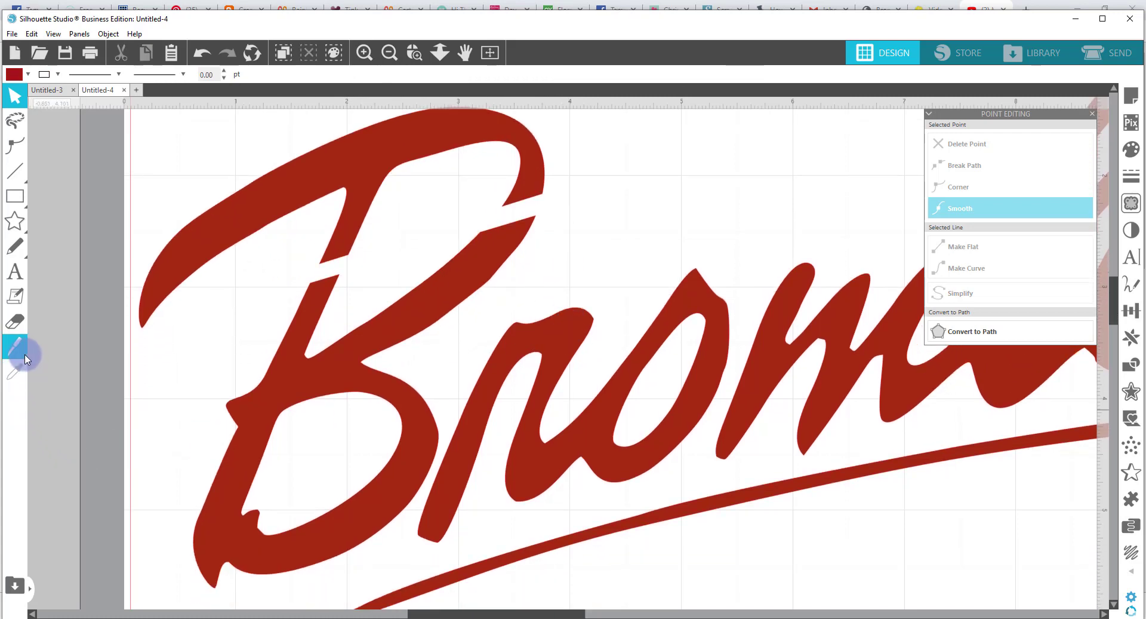
left_click(24, 356)
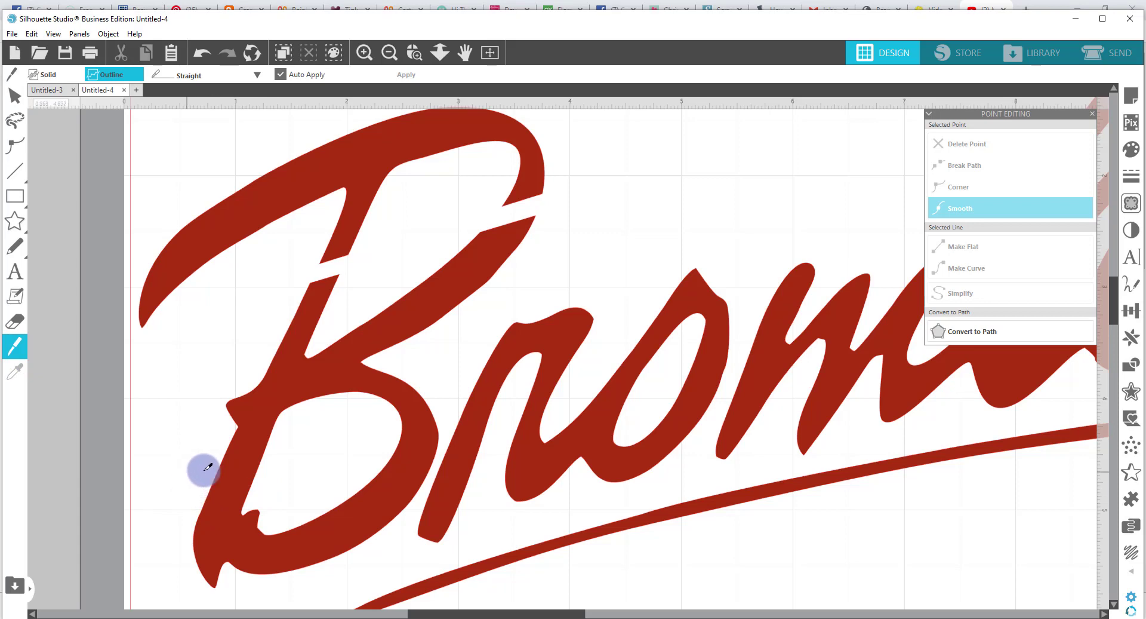
left_click_drag(200, 493, 429, 374)
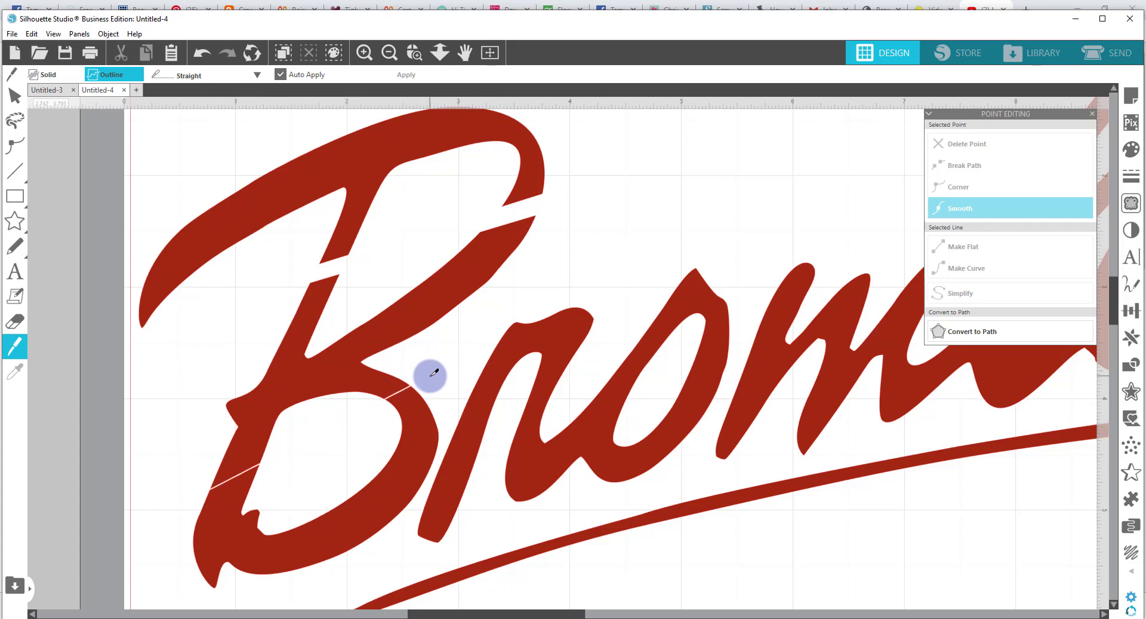
left_click(10, 353)
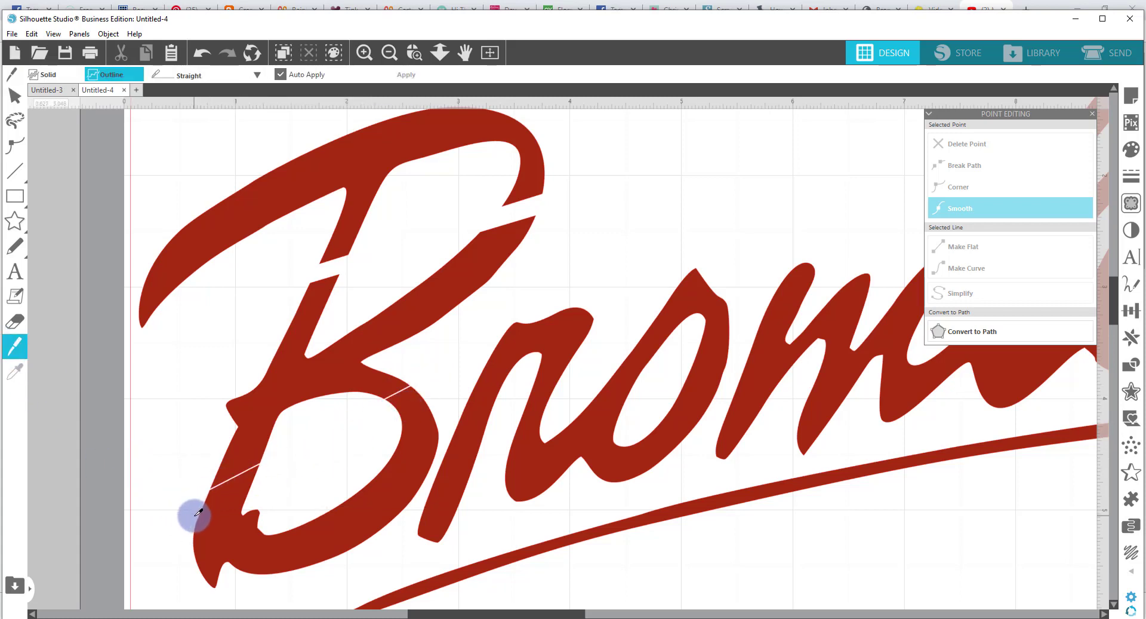
left_click_drag(199, 514, 435, 388)
left_click(404, 396)
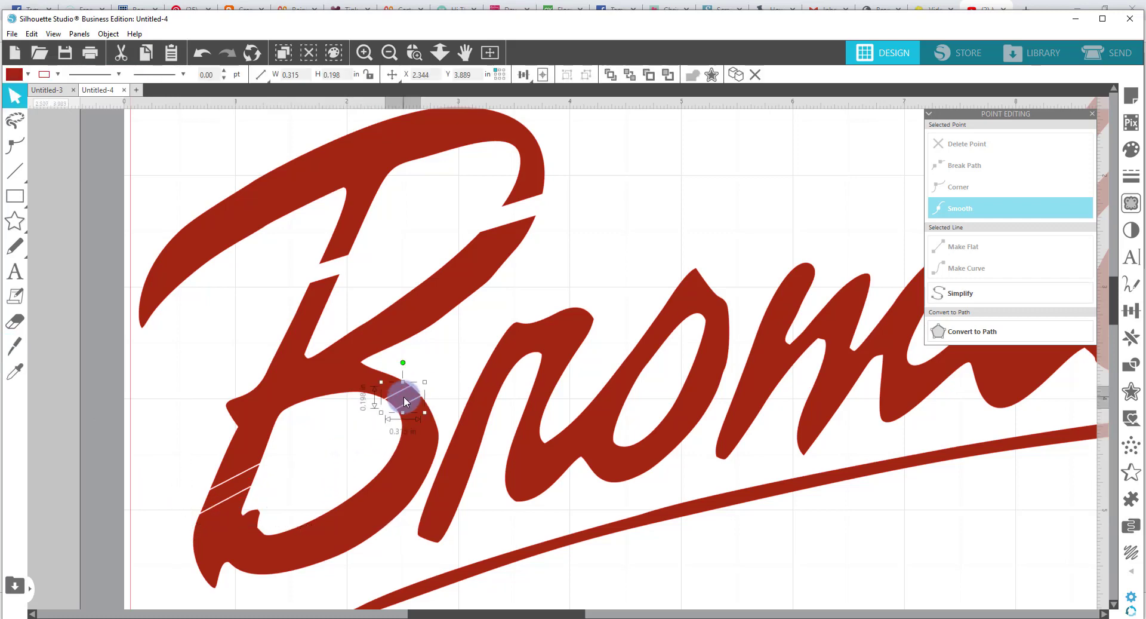
key("Delete")
left_click(231, 485)
key("Delete")
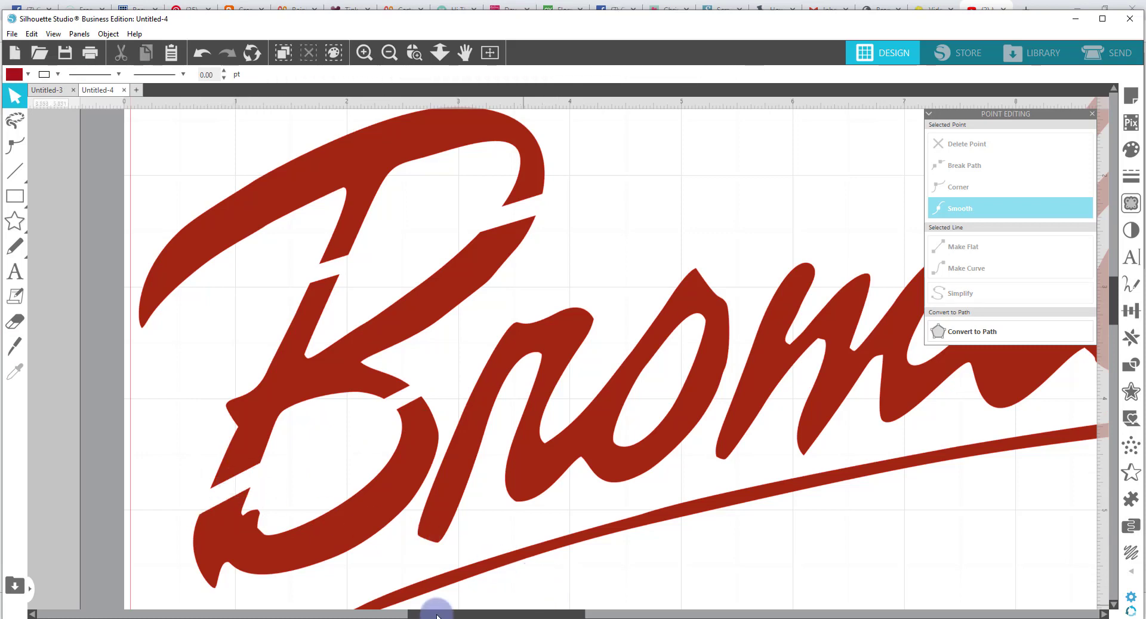
Slice the letter o with two parallel diagonal knife cuts and remove the slivers to leave two bridge gaps.
left_click_drag(437, 615, 493, 549)
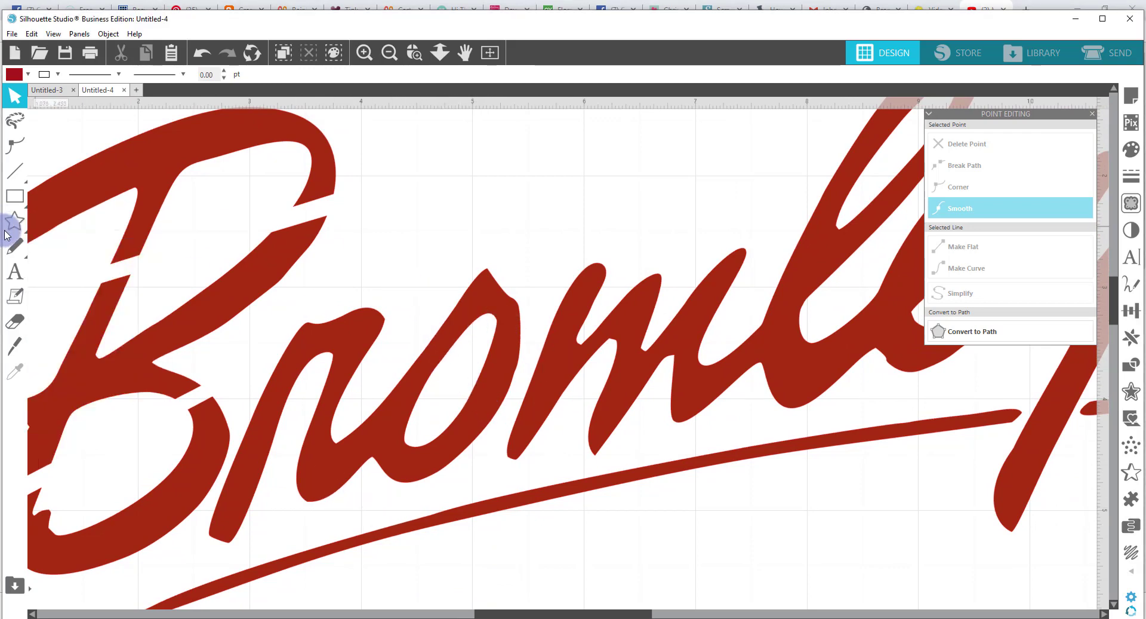
left_click(15, 345)
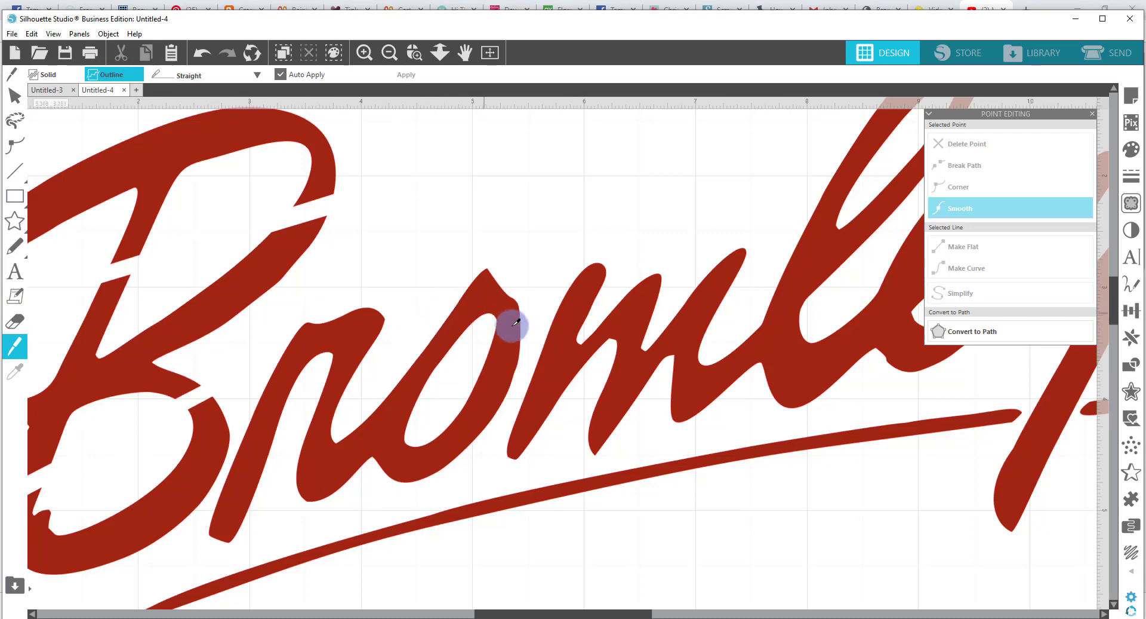
left_click_drag(419, 316, 488, 456)
key("v")
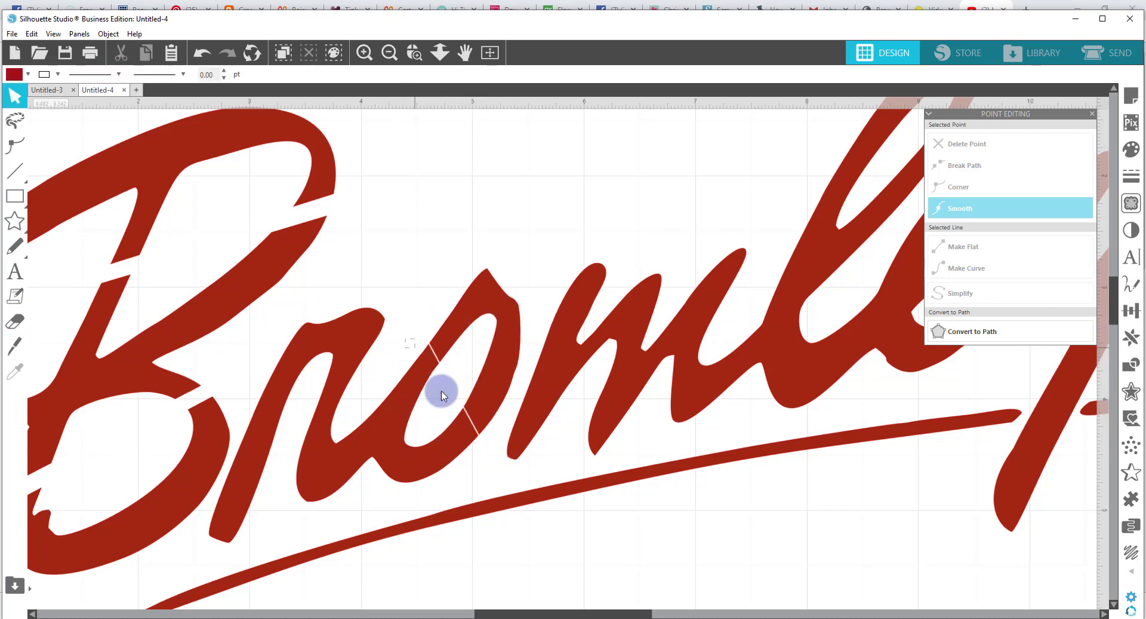
left_click(471, 434)
left_click(449, 175)
left_click(15, 346)
left_click_drag(418, 346, 484, 458)
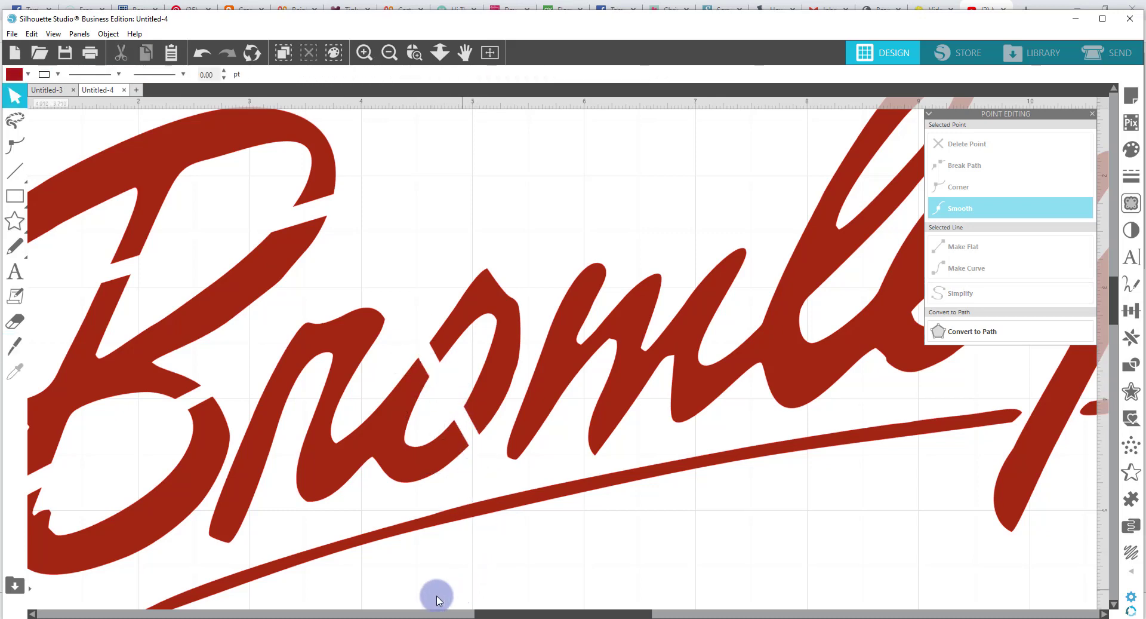
Knife two parallel diagonal cuts through the upper loop of the l and delete both slivers between the cuts.
left_click_drag(510, 613, 530, 613)
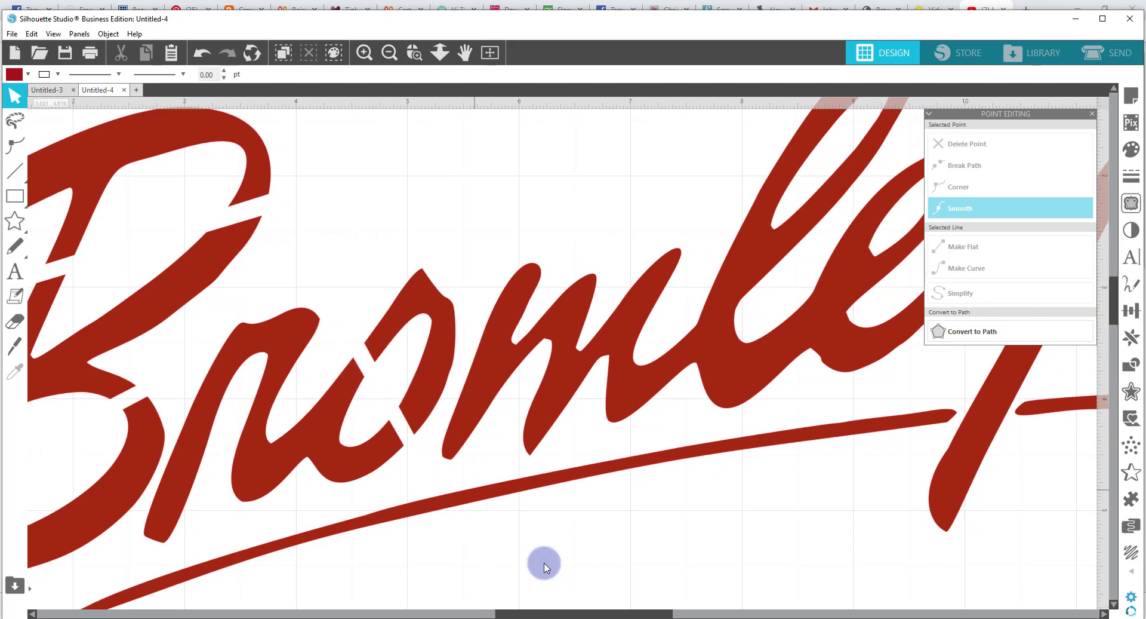
left_click_drag(511, 615, 603, 615)
scroll(860, 359, "up", 2)
scroll(860, 353, "up", 2)
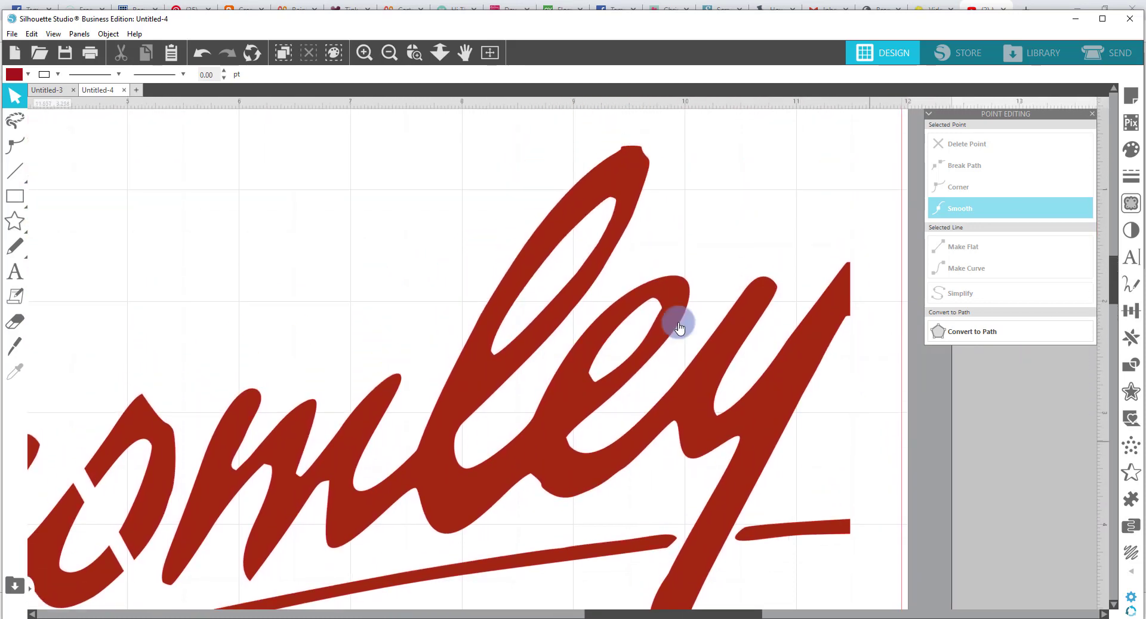
left_click(16, 343)
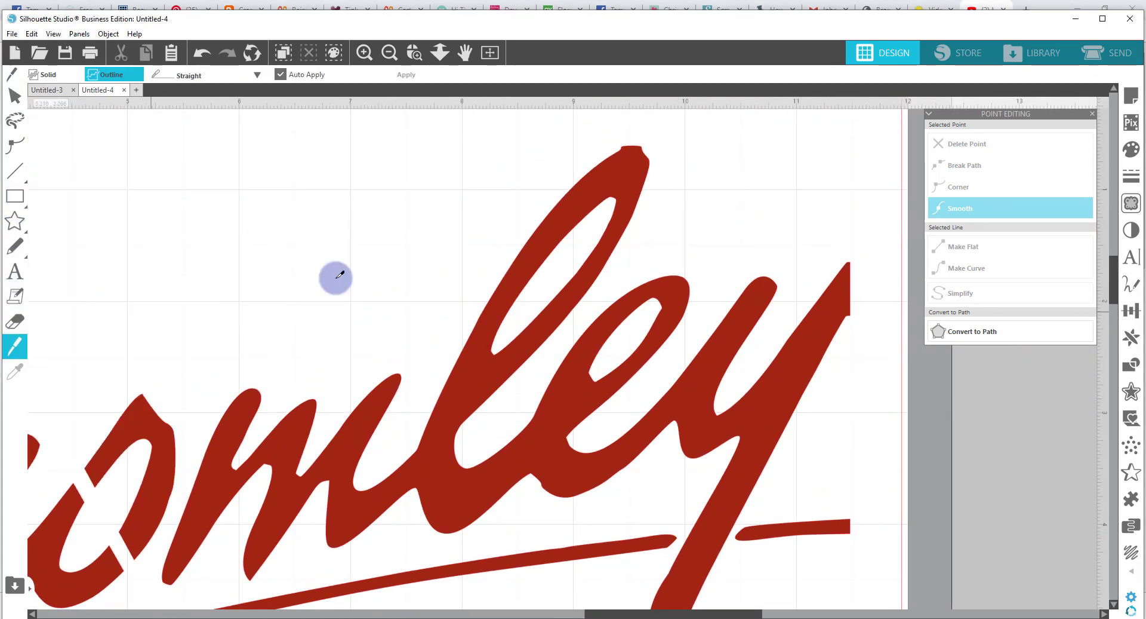
left_click_drag(506, 230, 559, 337)
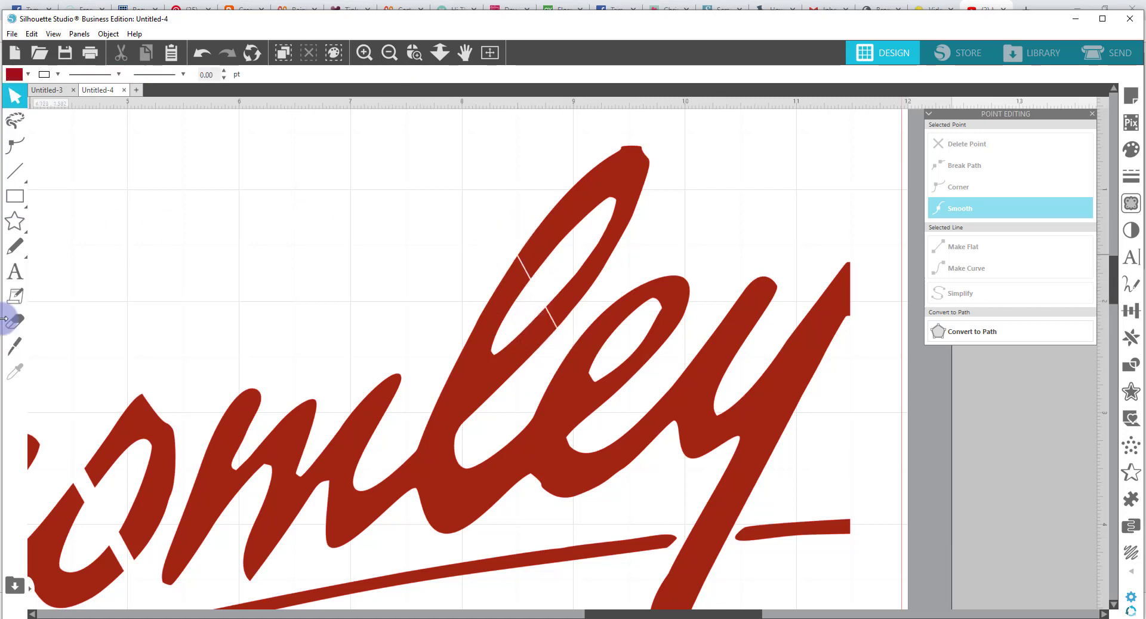
left_click(15, 345)
mouse_move(525, 237)
left_mouse_down()
mouse_move(580, 318)
mouse_move(567, 324)
left_mouse_up()
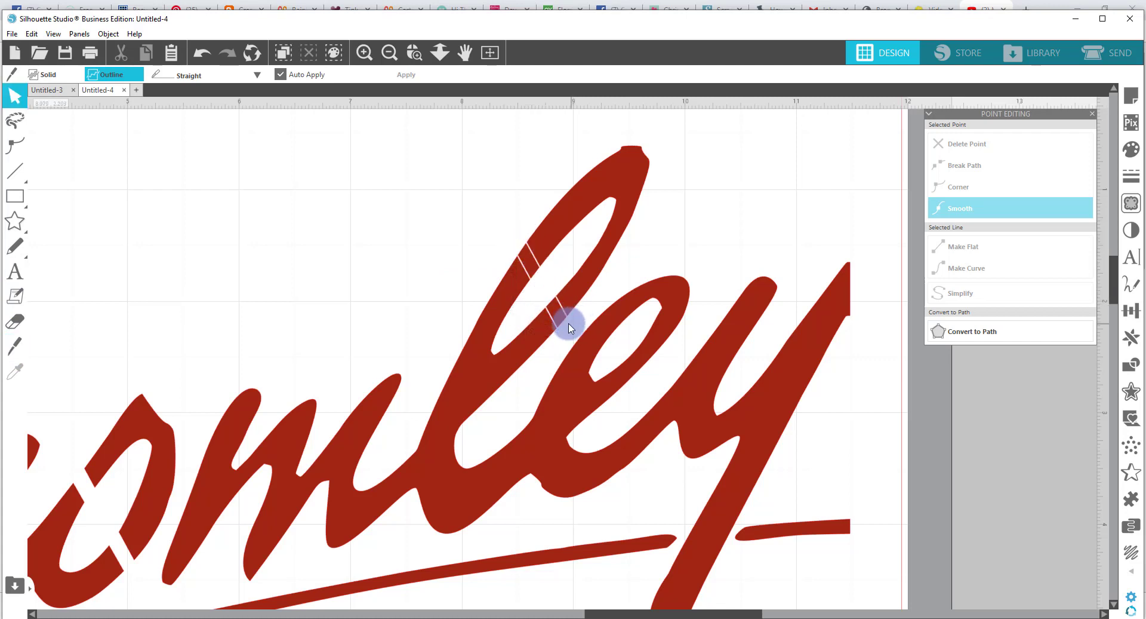
left_click(553, 317)
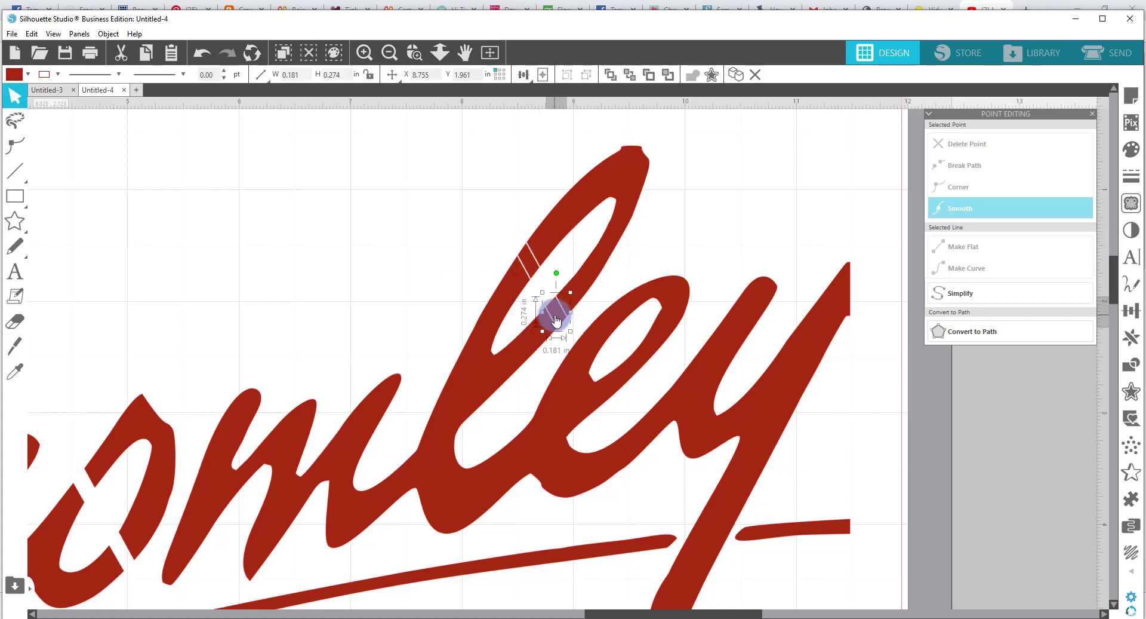
key("Delete")
left_click(536, 272)
key("Delete")
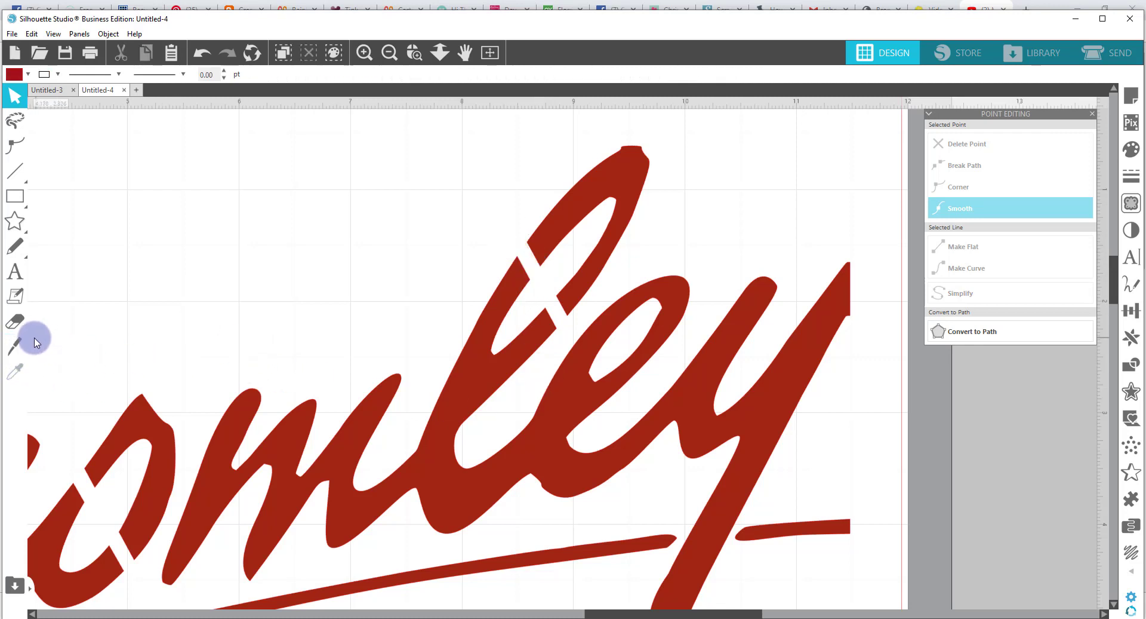
Add bridge gaps to the loop of the e using two parallel knife cuts and deleting the slivers between them.
left_click(15, 345)
left_click_drag(609, 299, 653, 391)
left_click(618, 290)
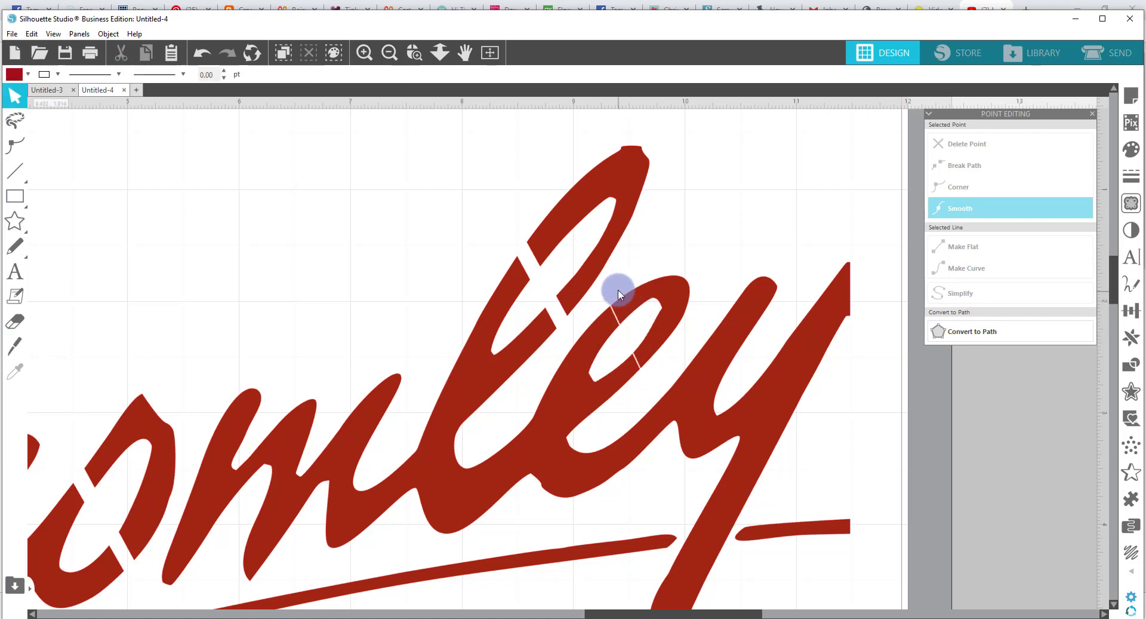
left_click(15, 345)
left_click_drag(618, 295, 666, 378)
left_click(620, 319)
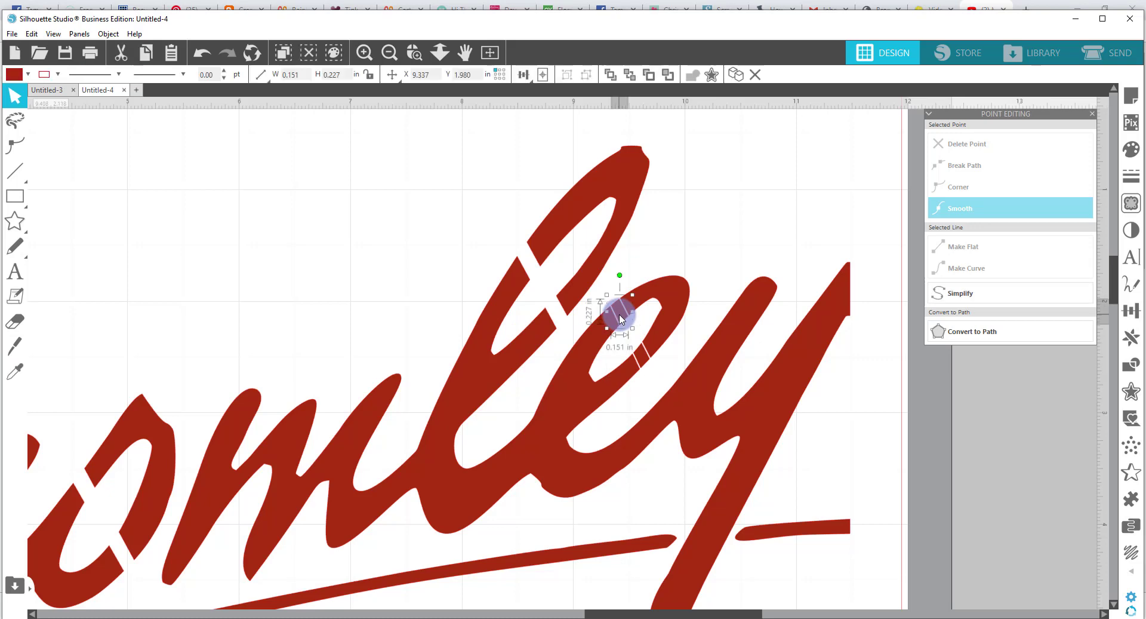
key("Delete")
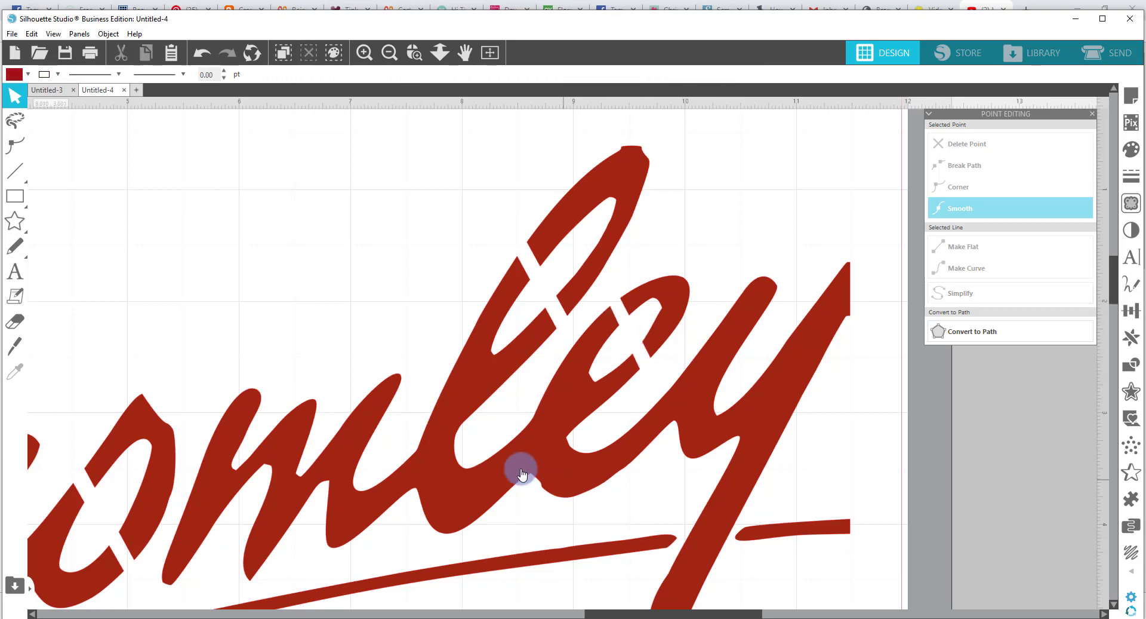
left_click(389, 52)
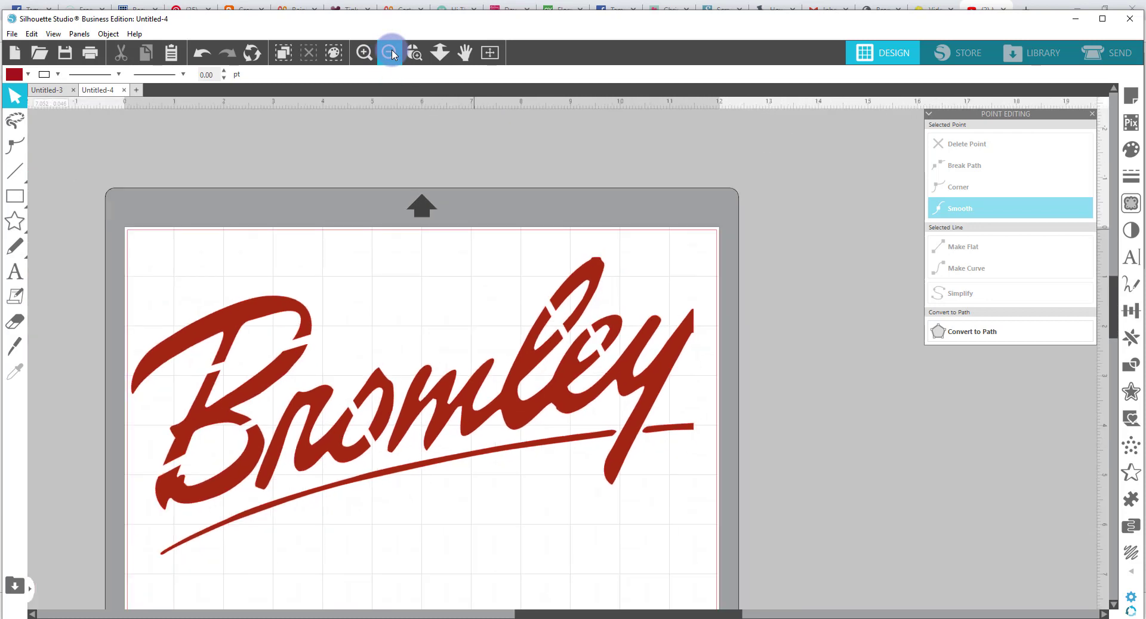
Preview the stencil's cut lines in the send workspace and return to the design workspace.
left_click(391, 52)
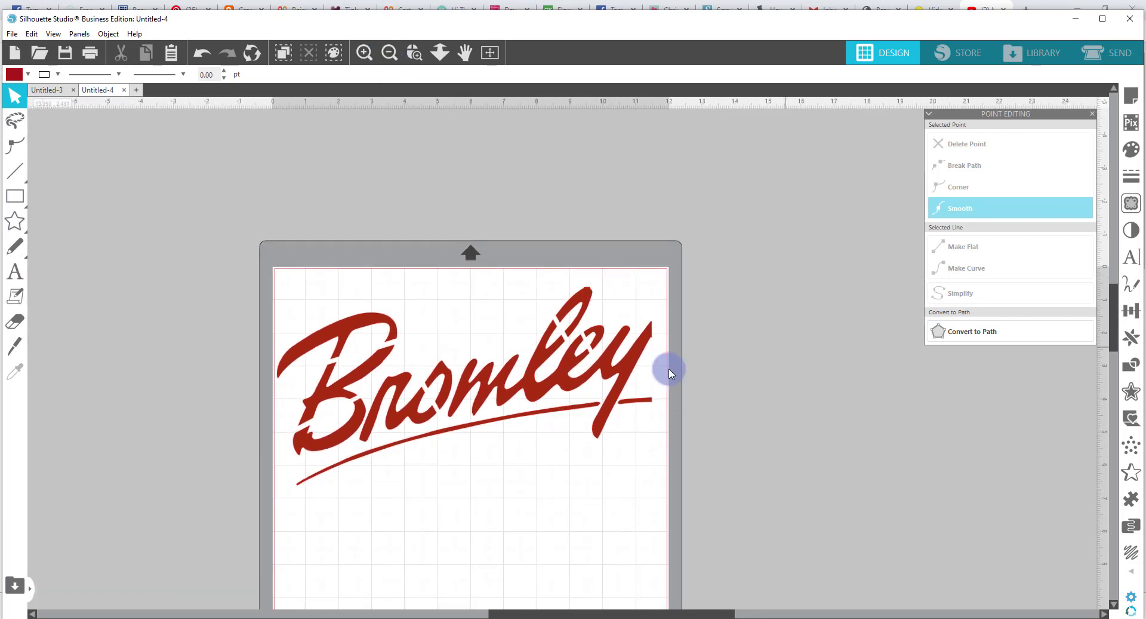
left_click(1123, 53)
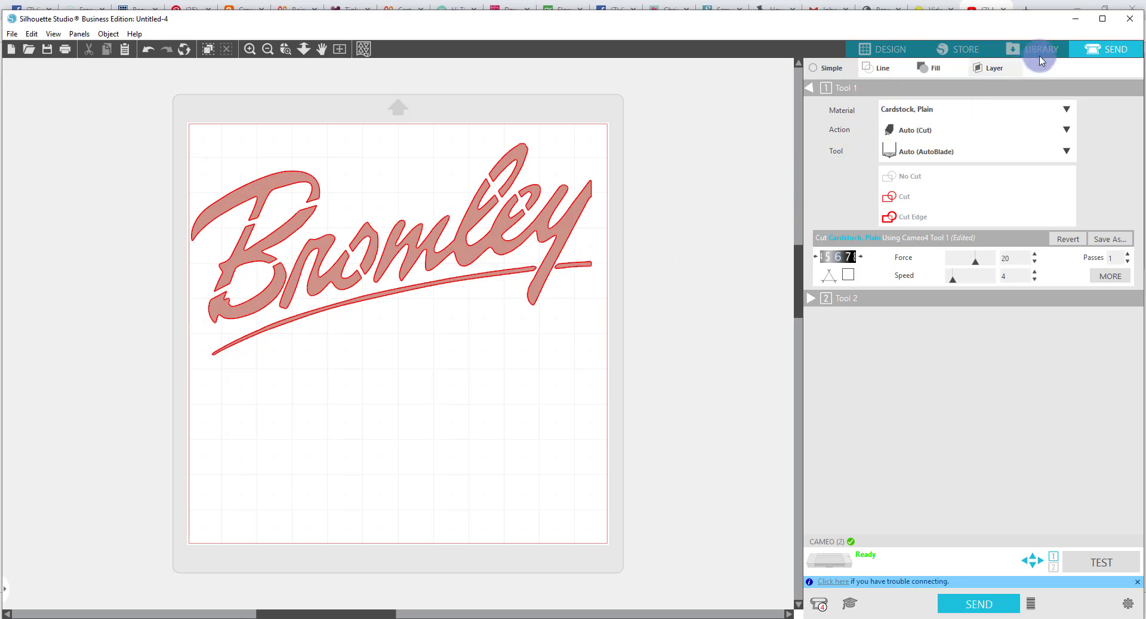
left_click(894, 49)
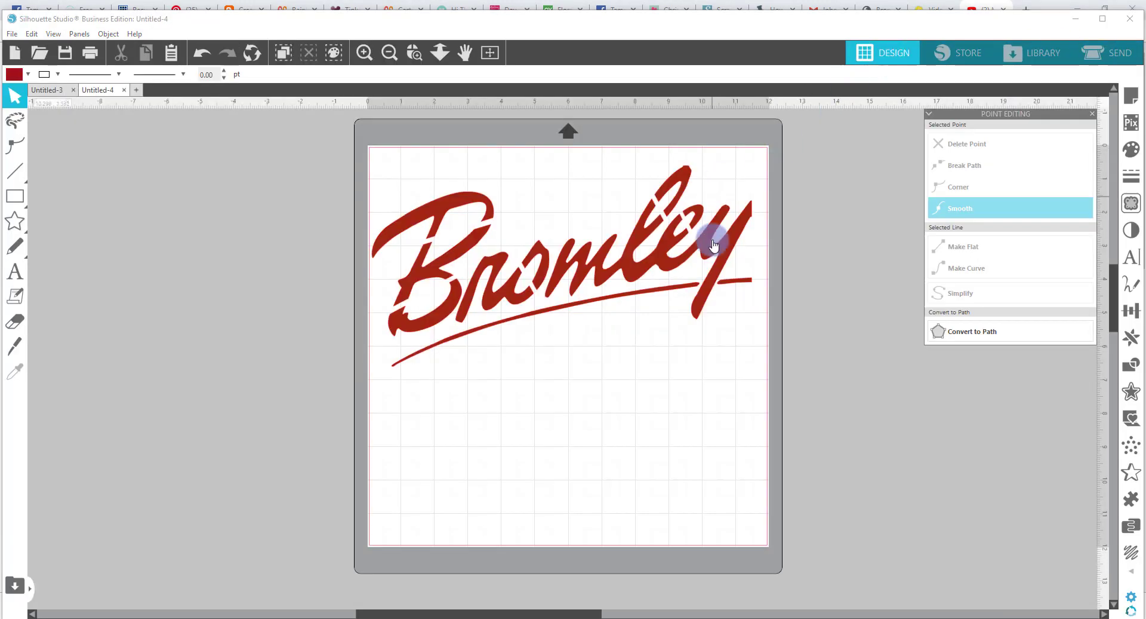
Select all the Bromley pieces, scale them to about 6.5 in wide and shift them slightly in from the mat's edge.
left_click_drag(754, 323, 344, 190)
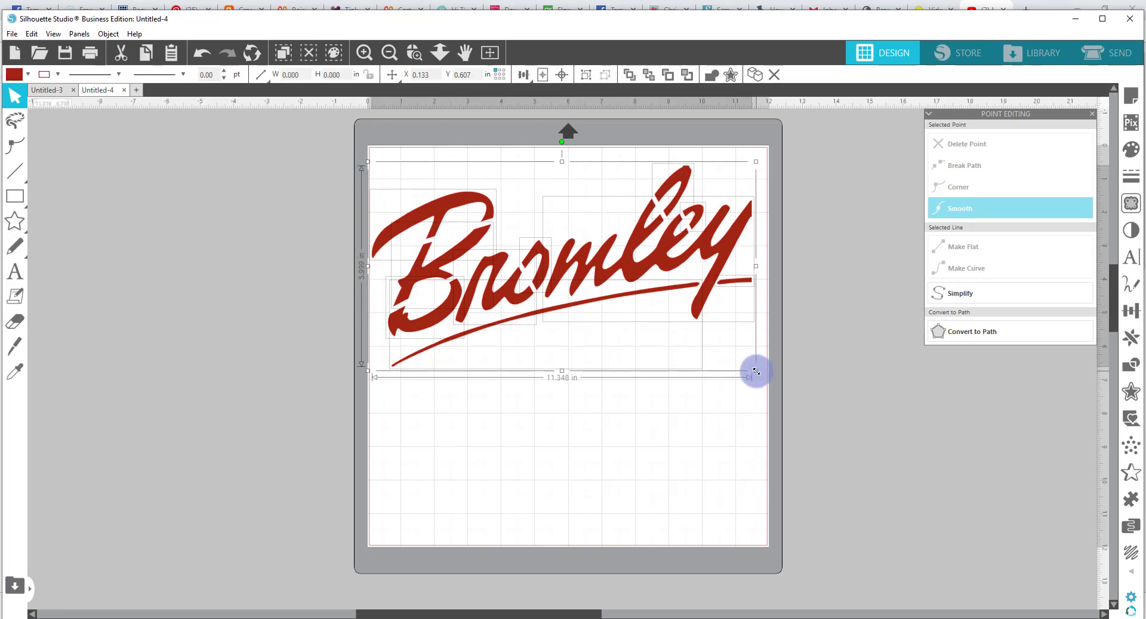
left_click_drag(756, 370, 639, 312)
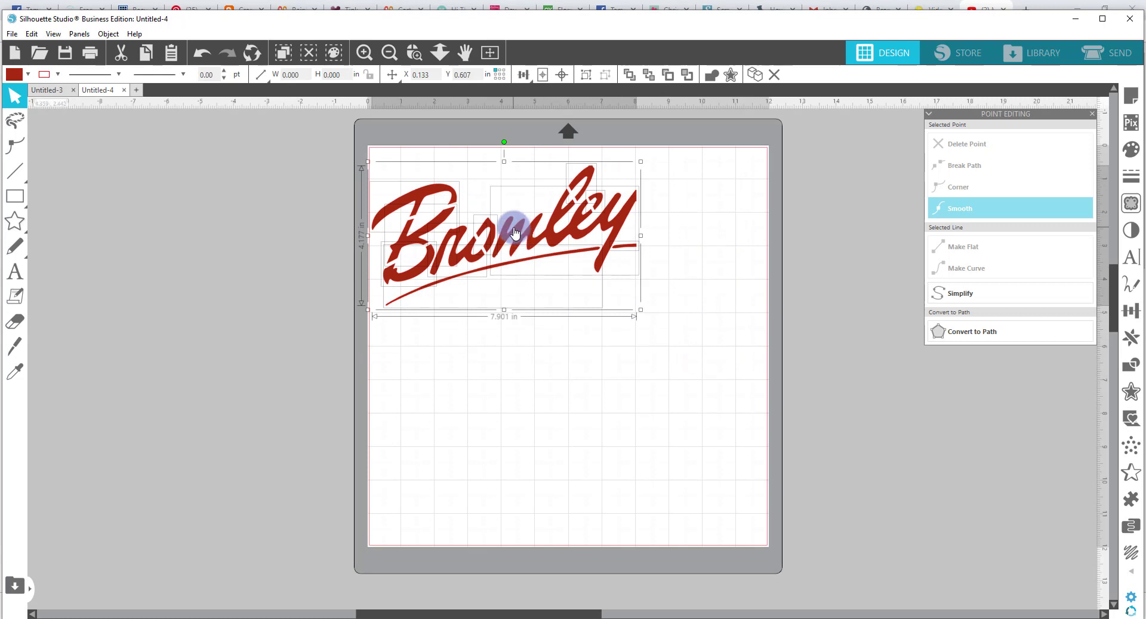
left_click_drag(515, 232, 528, 229)
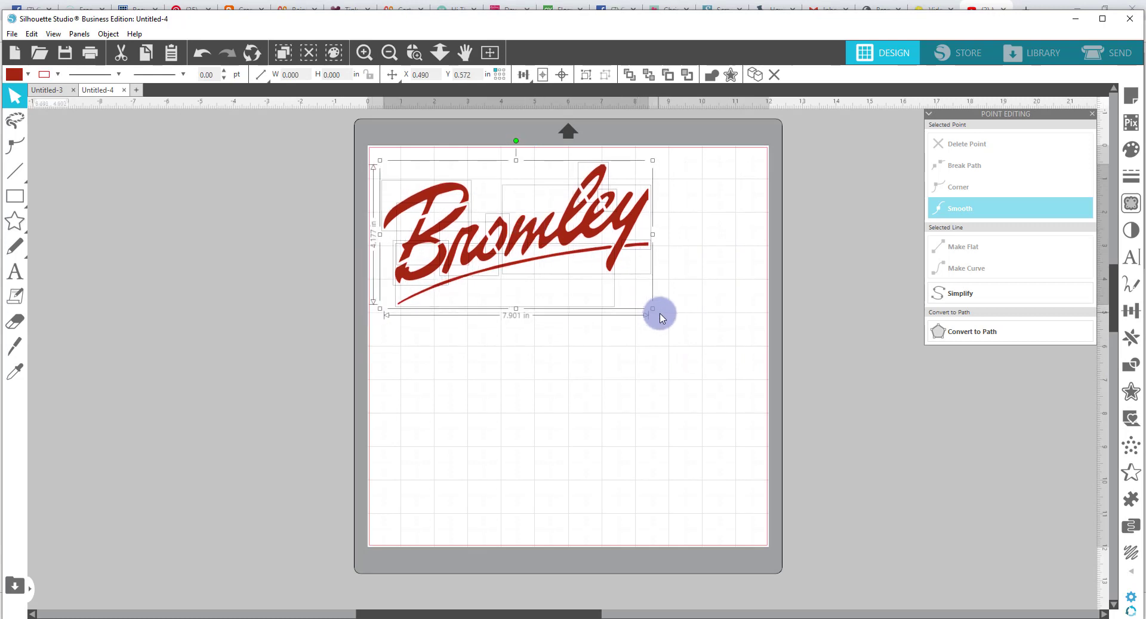
left_click_drag(652, 309, 587, 283)
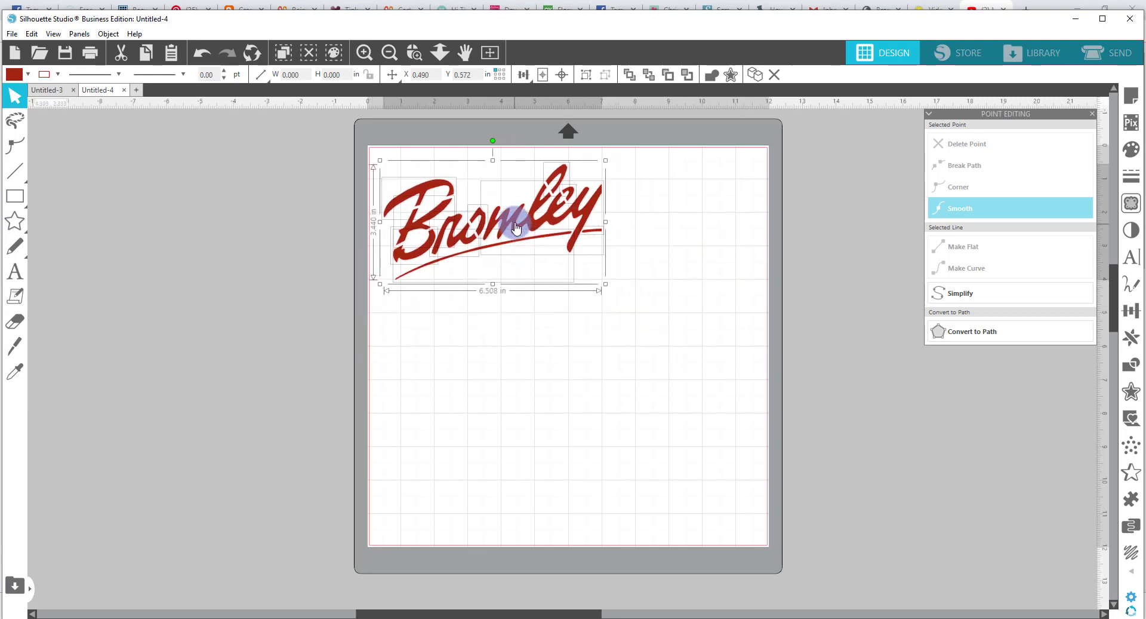
Combine all selected Bromley pieces into one compound path and deselect it.
left_click(107, 34)
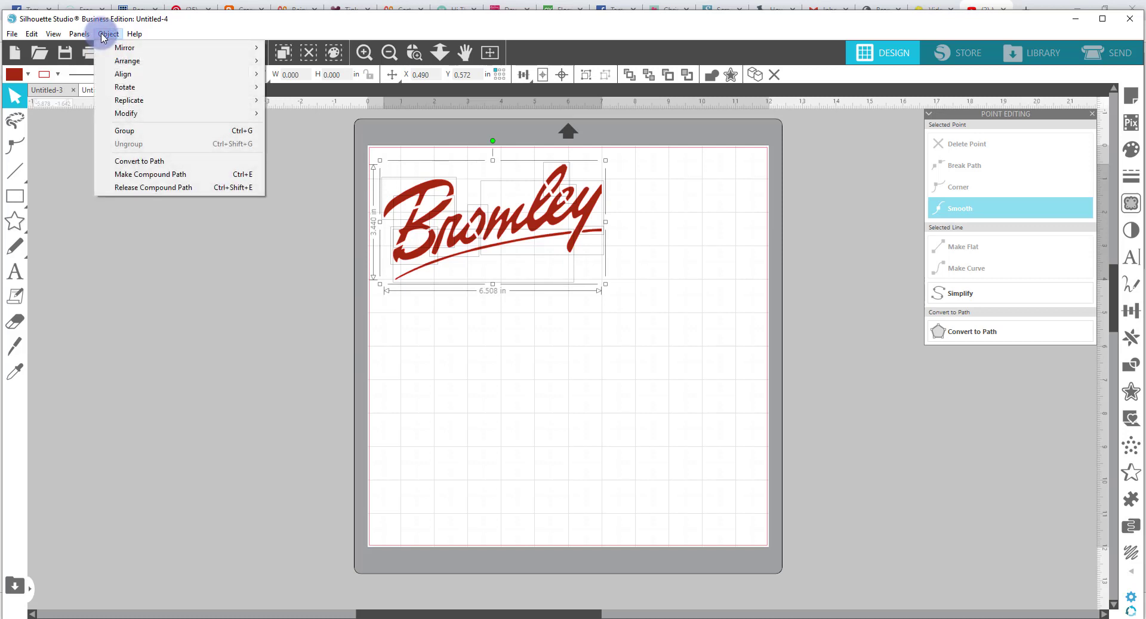
left_click(1103, 19)
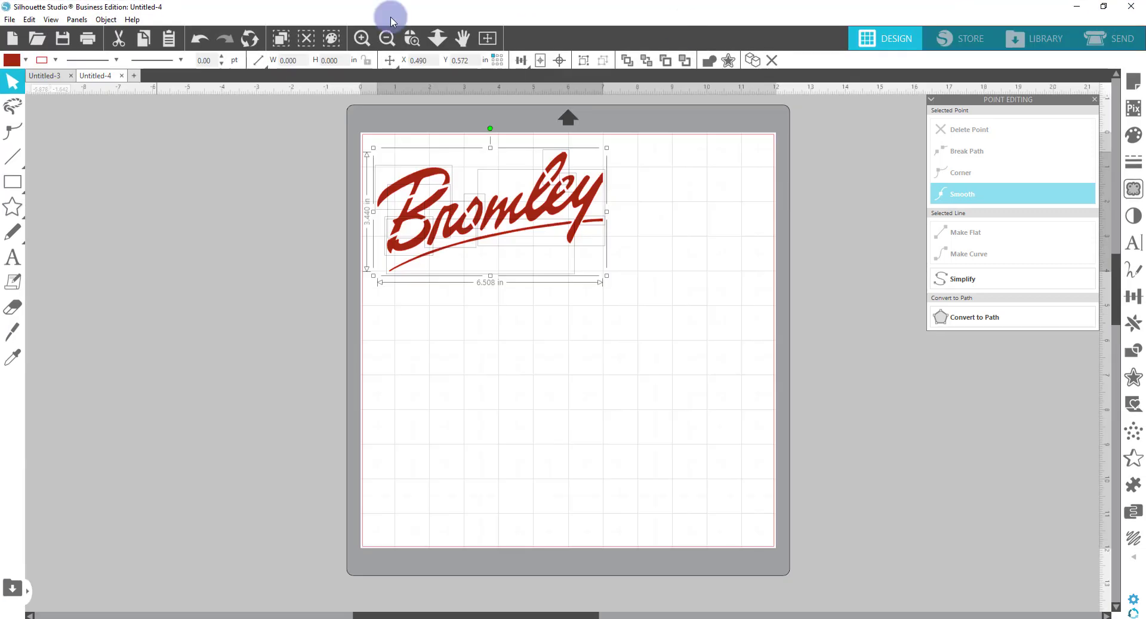
left_click(105, 19)
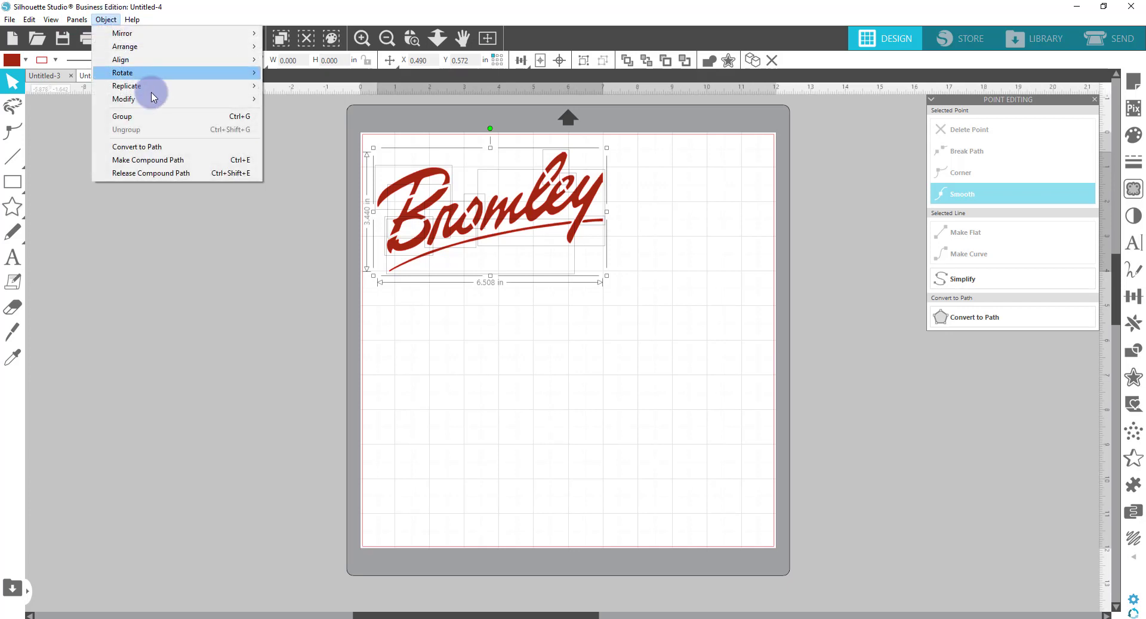
left_click(169, 159)
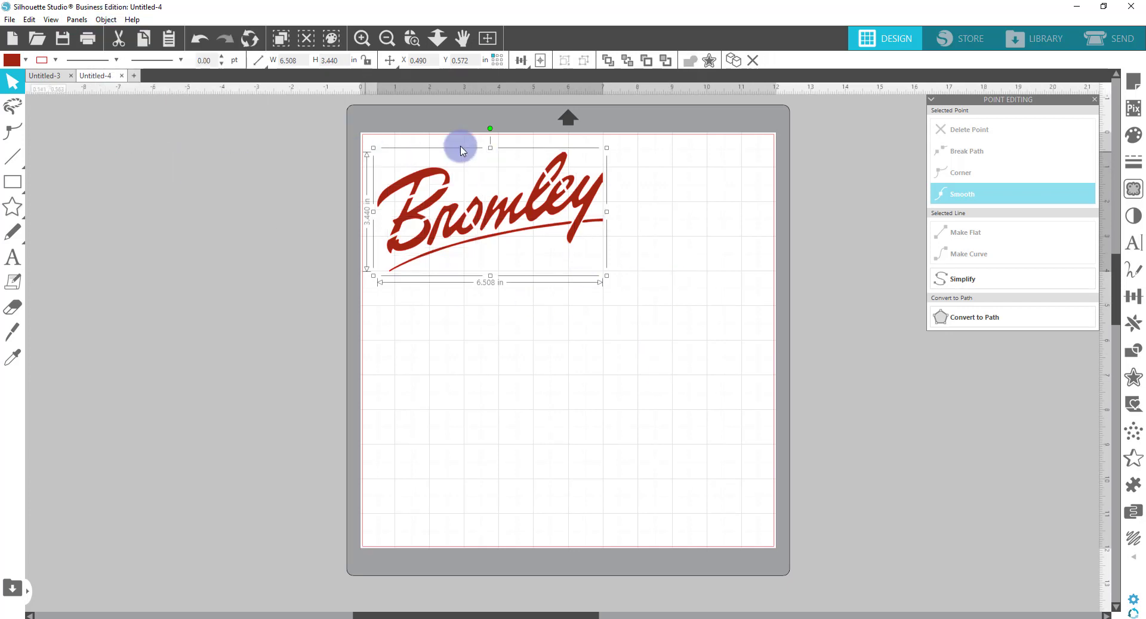
left_click(686, 336)
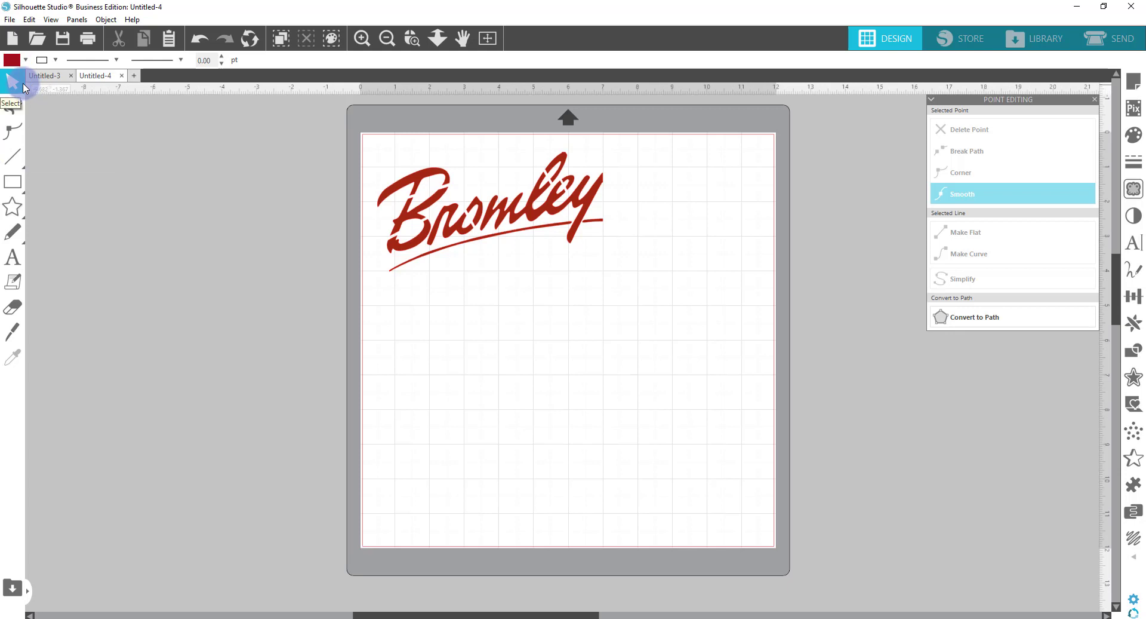
Save the design to the Downloads folder on the hard drive as an SVG file named bromley.
left_click(11, 20)
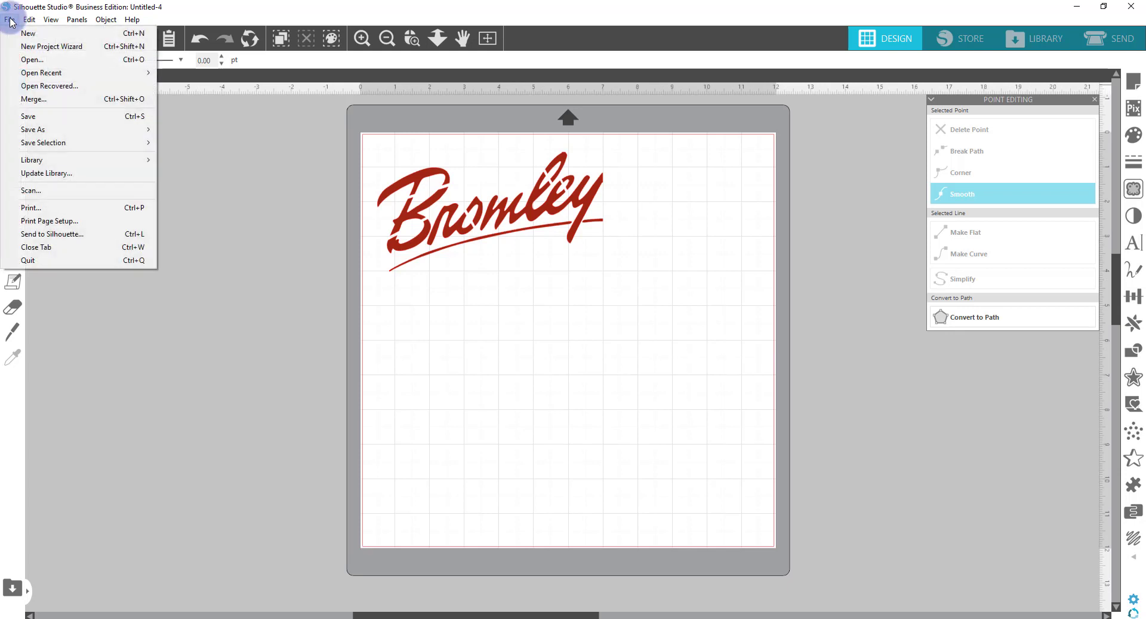
mouse_move(114, 129)
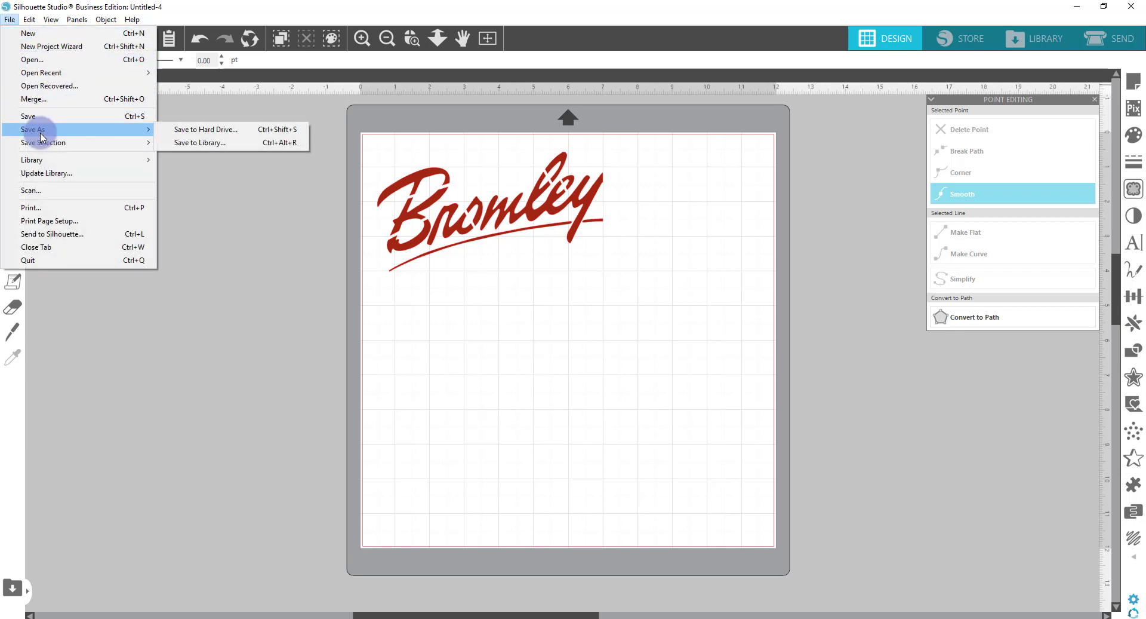
left_click(233, 130)
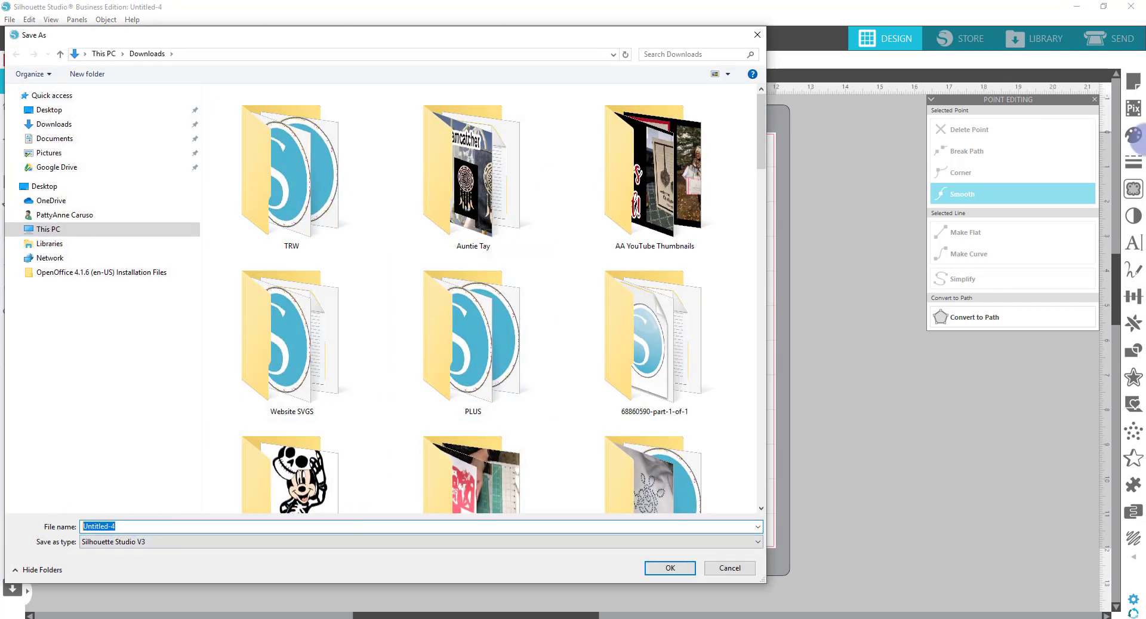
type("bromley")
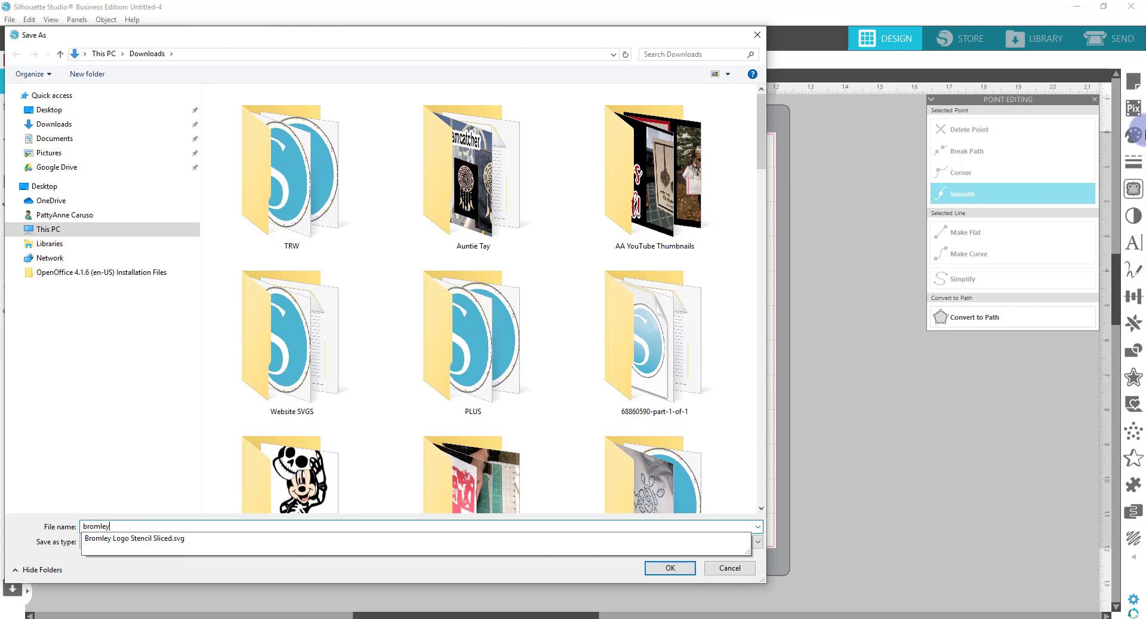
left_click(129, 337)
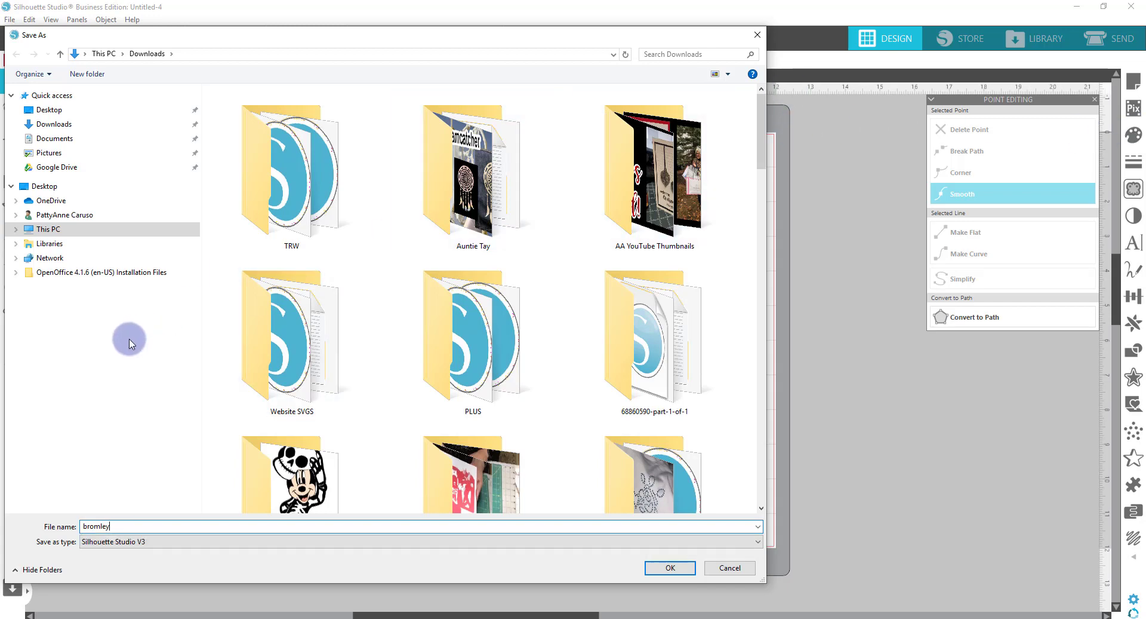
left_click(130, 543)
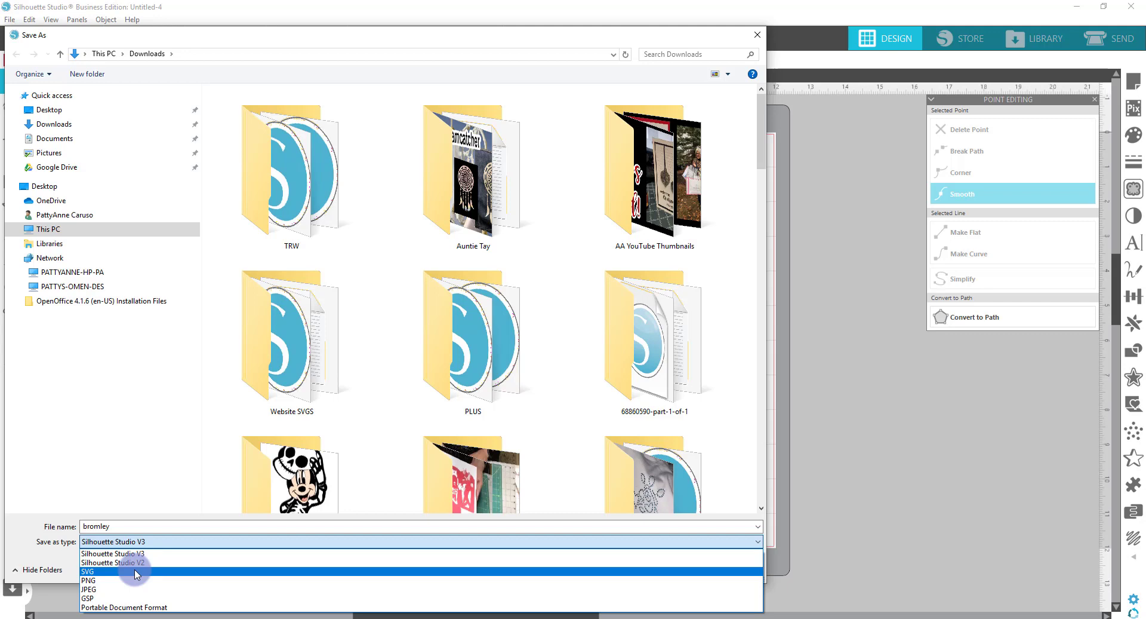
left_click(137, 572)
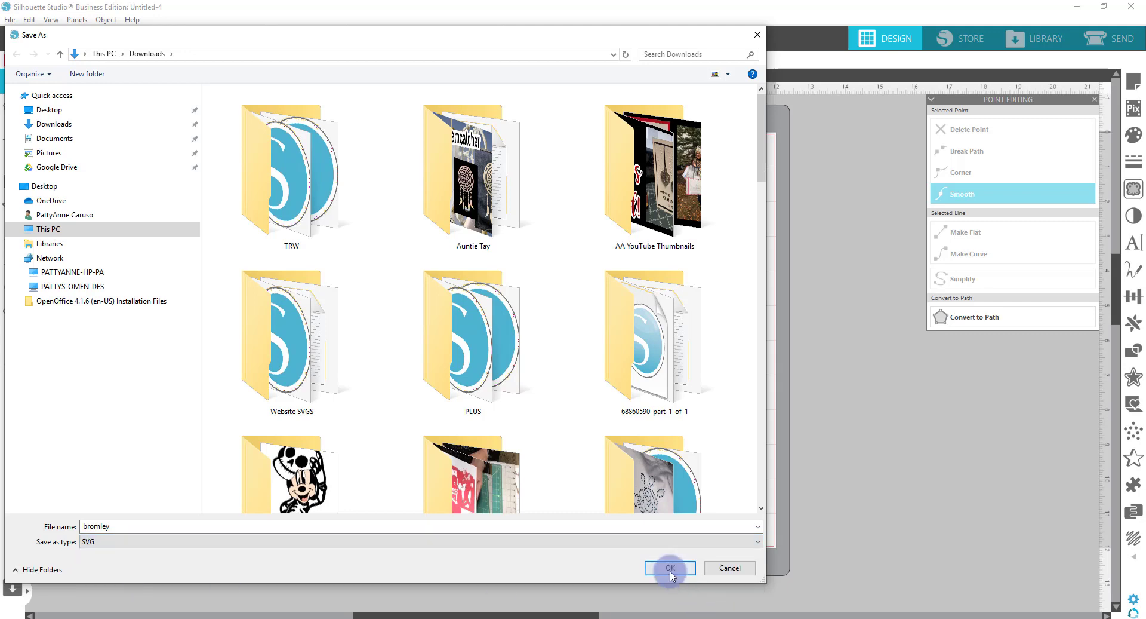
left_click(671, 569)
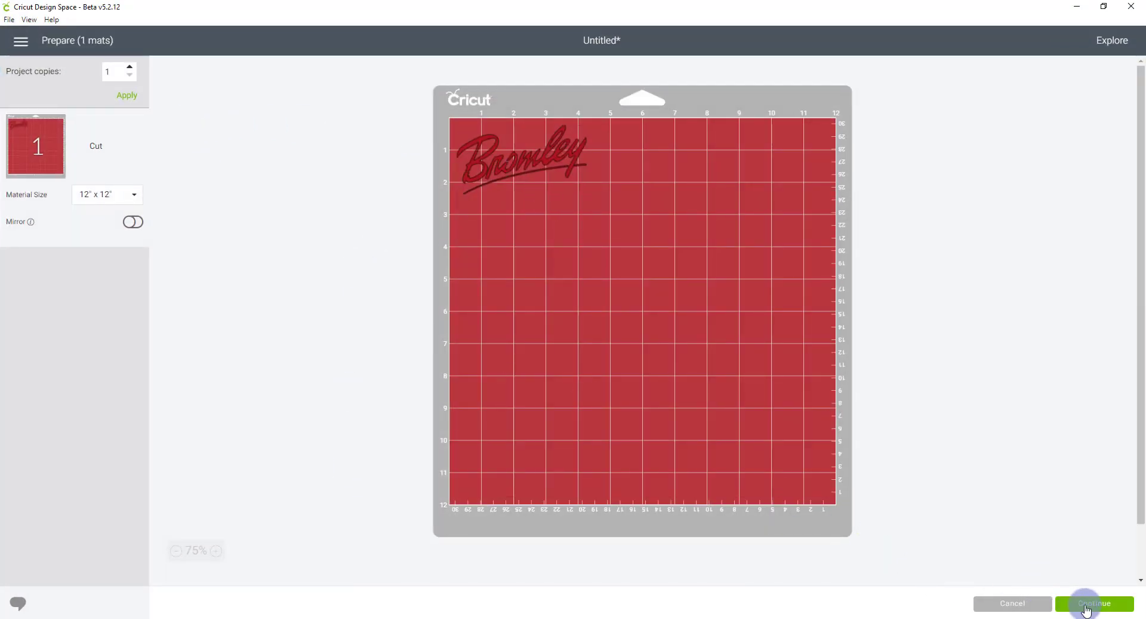
In Cricut Design Space, cancel the mat preparation and delete the existing Bromley logo from the canvas.
left_click(1022, 603)
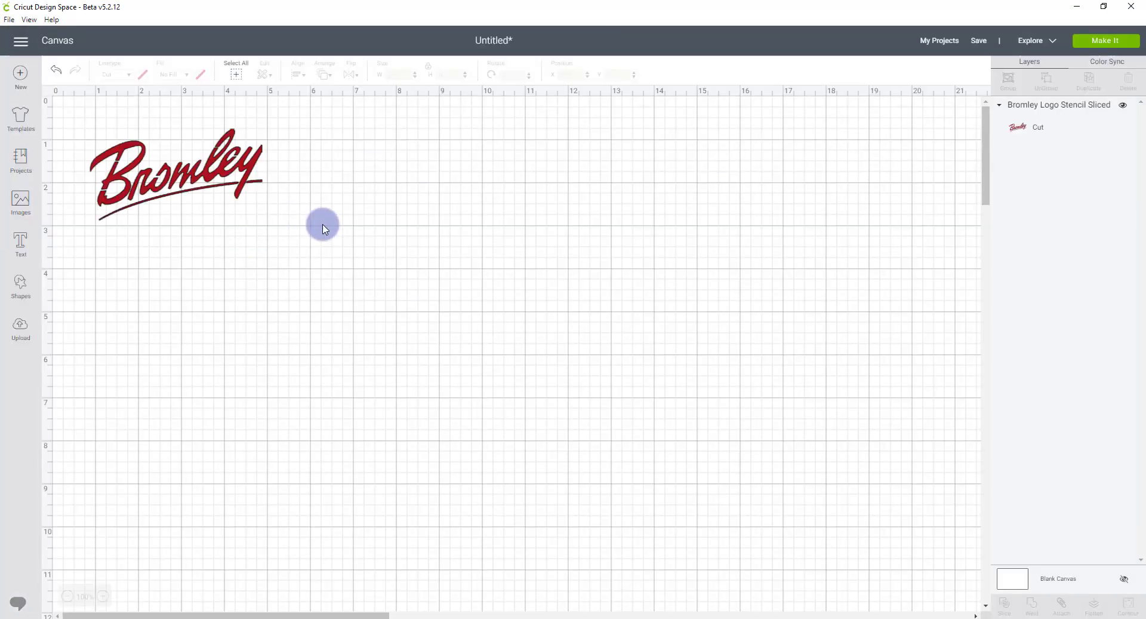
left_click_drag(358, 220, 41, 95)
key("Delete")
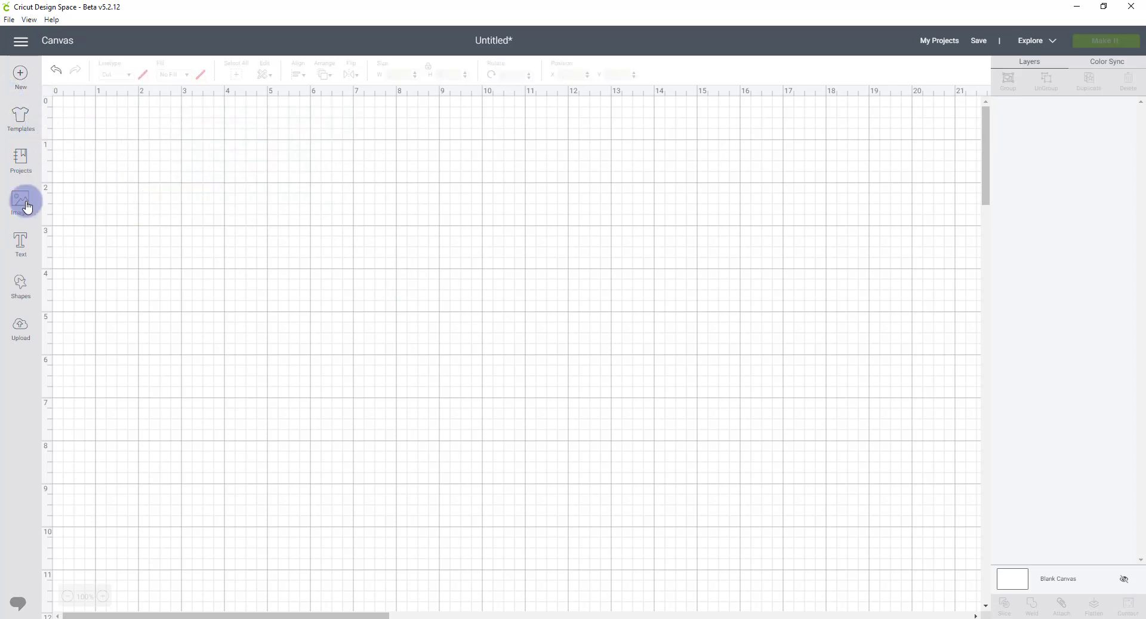
Upload the bromley SVG file from the Downloads folder as an image.
left_click(19, 330)
left_click(294, 292)
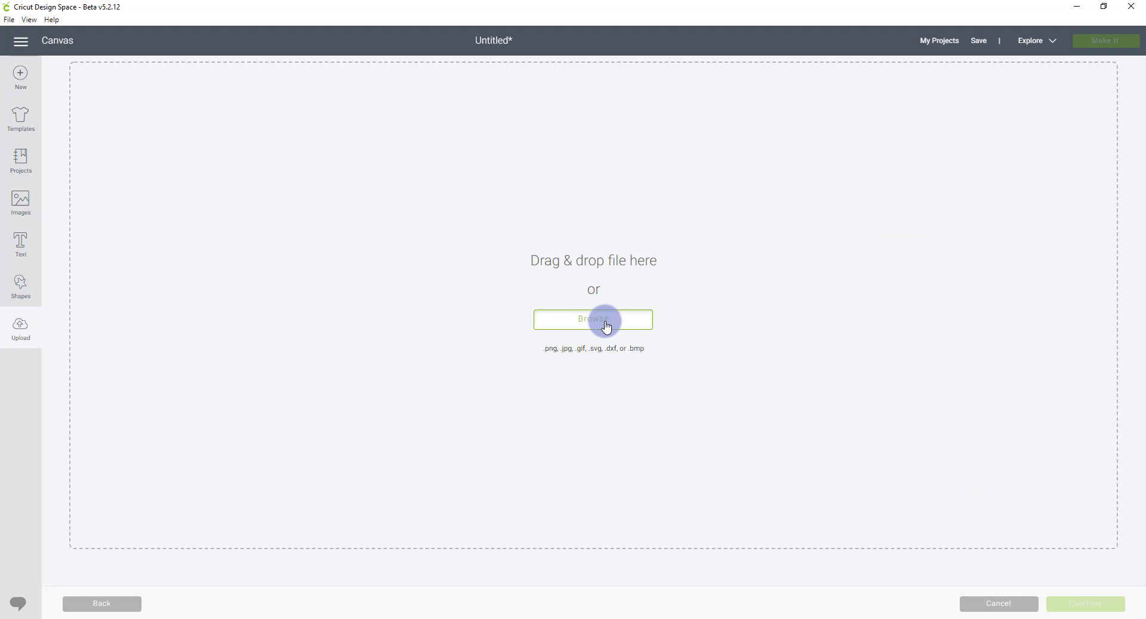
left_click(607, 327)
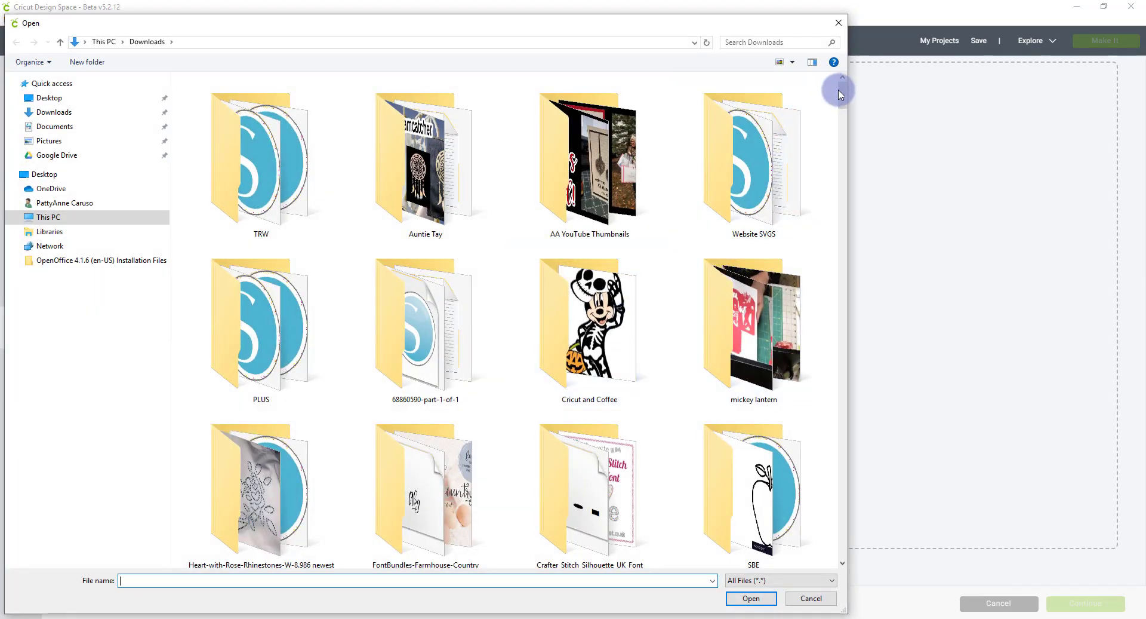
left_click_drag(847, 132, 868, 565)
left_click(310, 477)
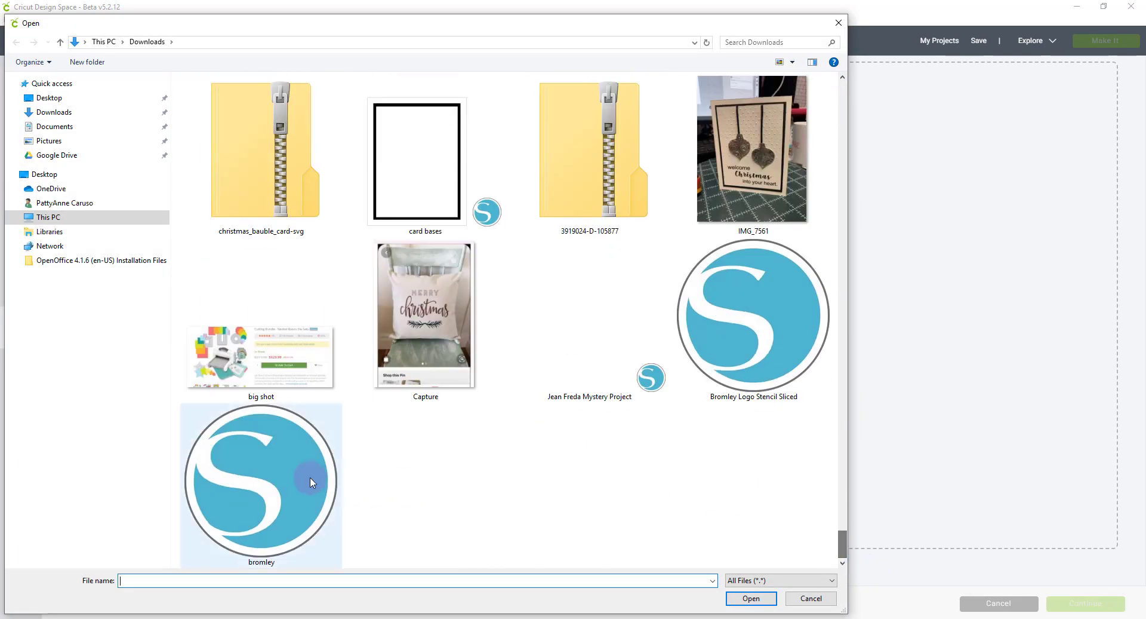
left_click(748, 598)
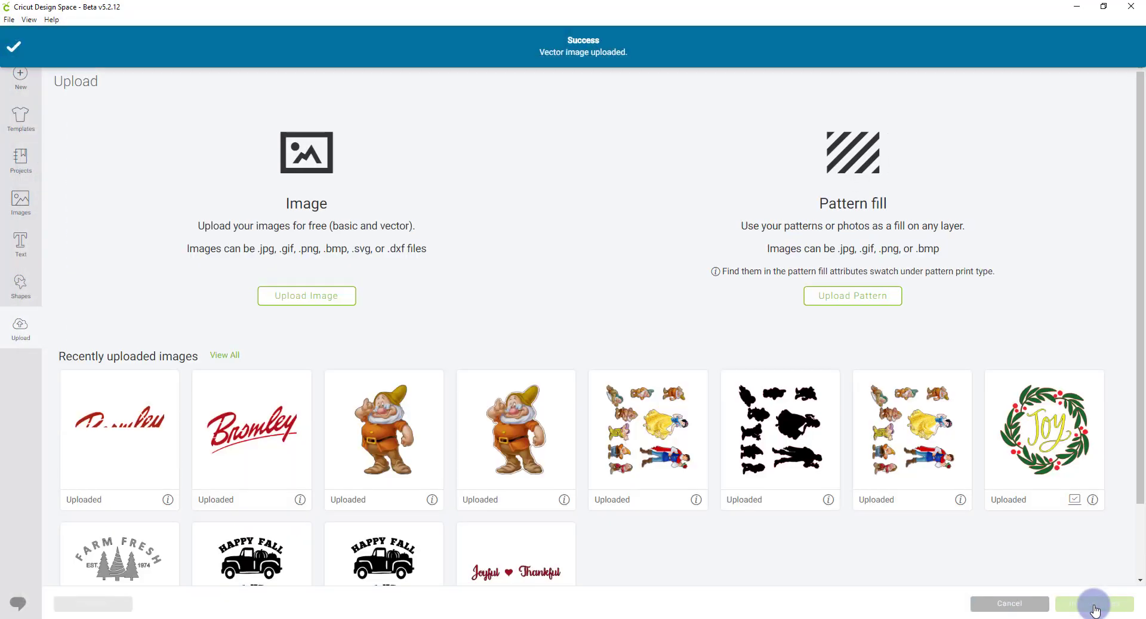
Insert the uploaded Bromley image on the canvas, enlarged to about 4.64 in wide, and proceed to making the project.
left_click(136, 428)
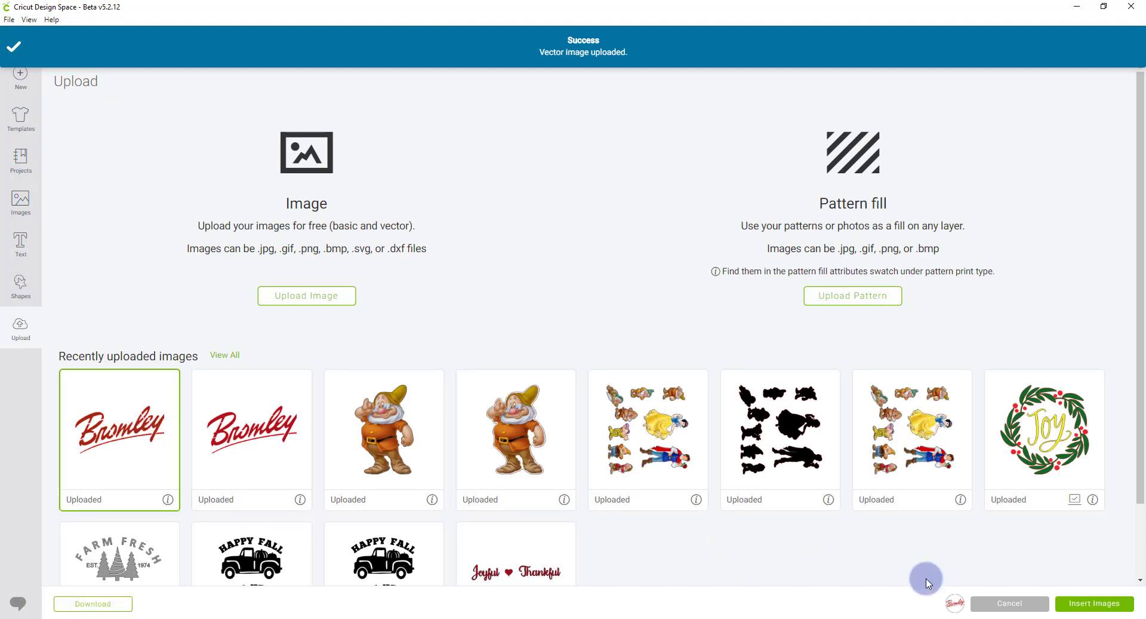
left_click(1085, 604)
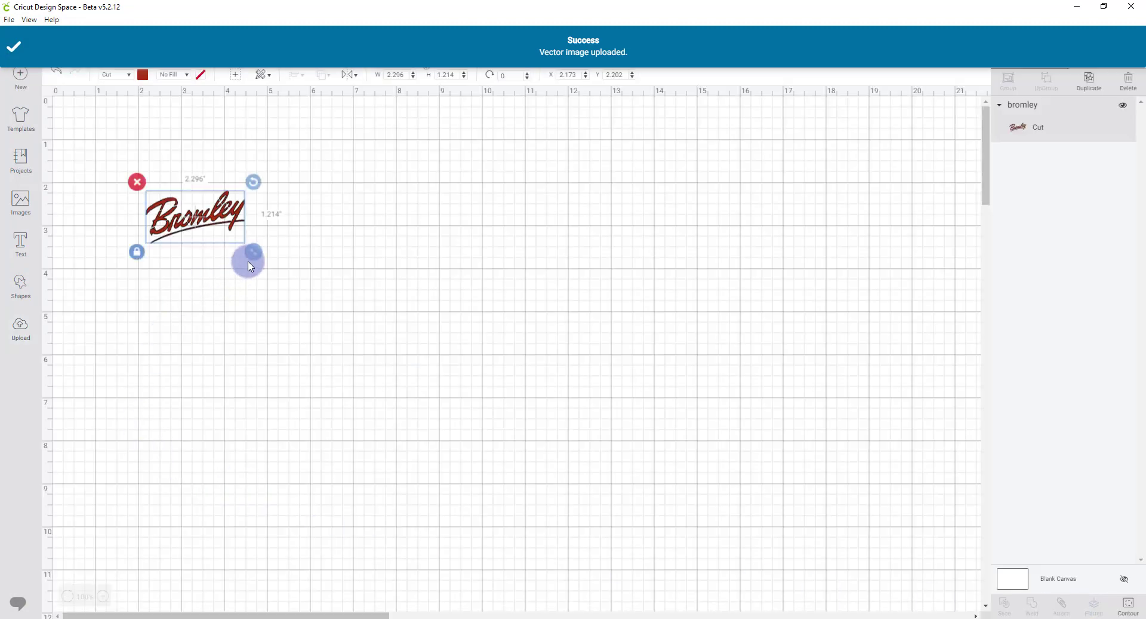
left_click_drag(259, 253, 359, 282)
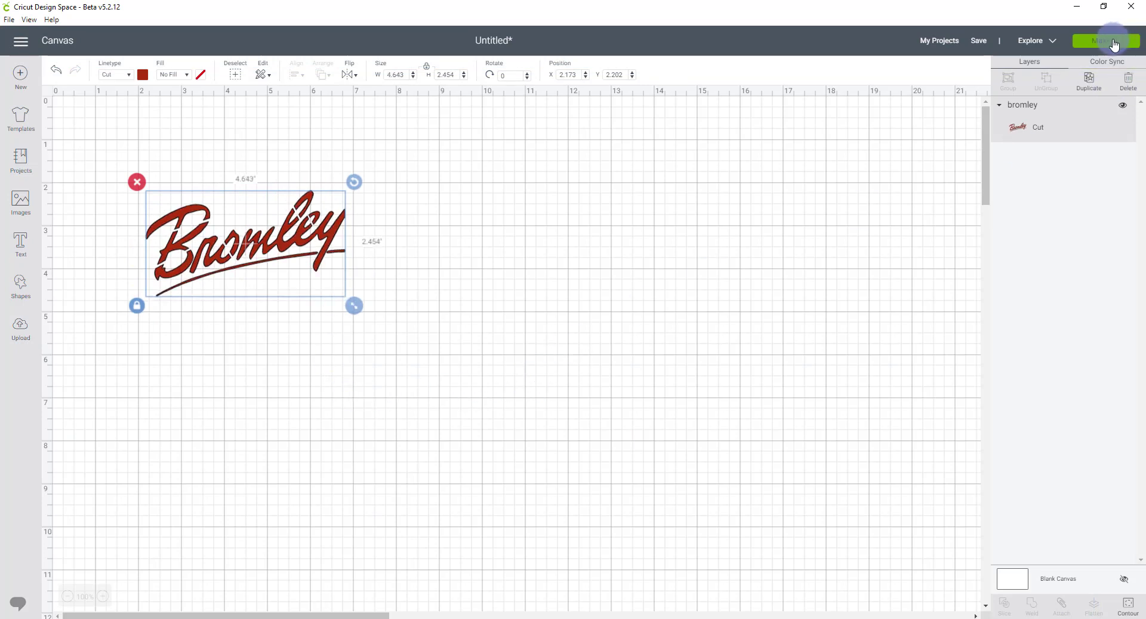
left_click(1022, 126)
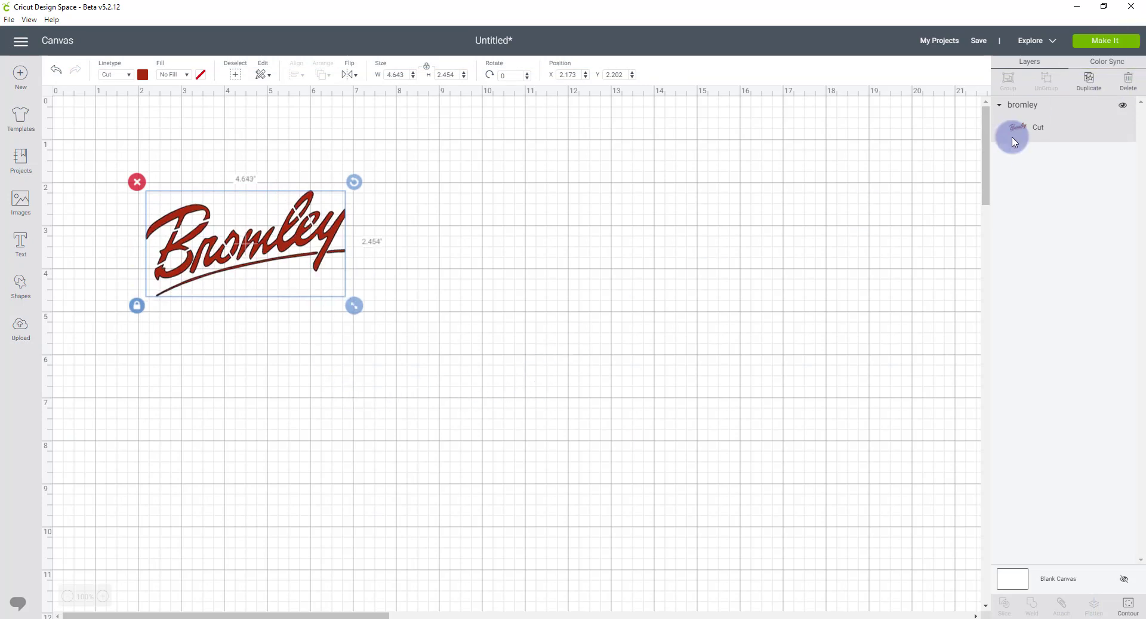
left_click(1097, 43)
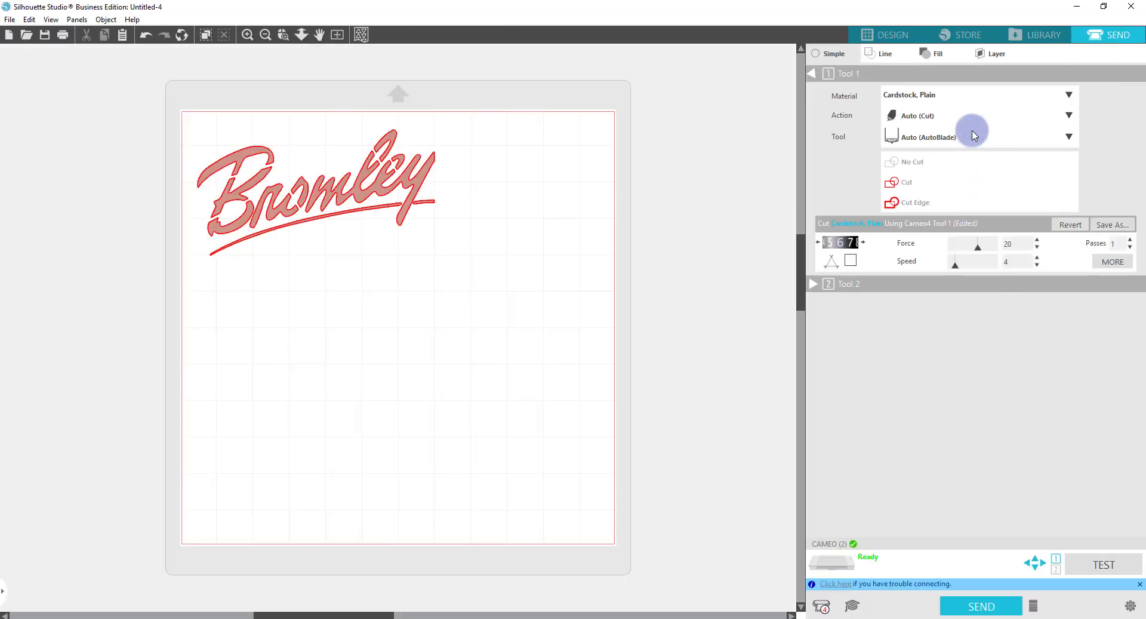
In Silhouette Studio, look through the cardstock material presets for the cut and return to the design workspace.
left_click(1073, 95)
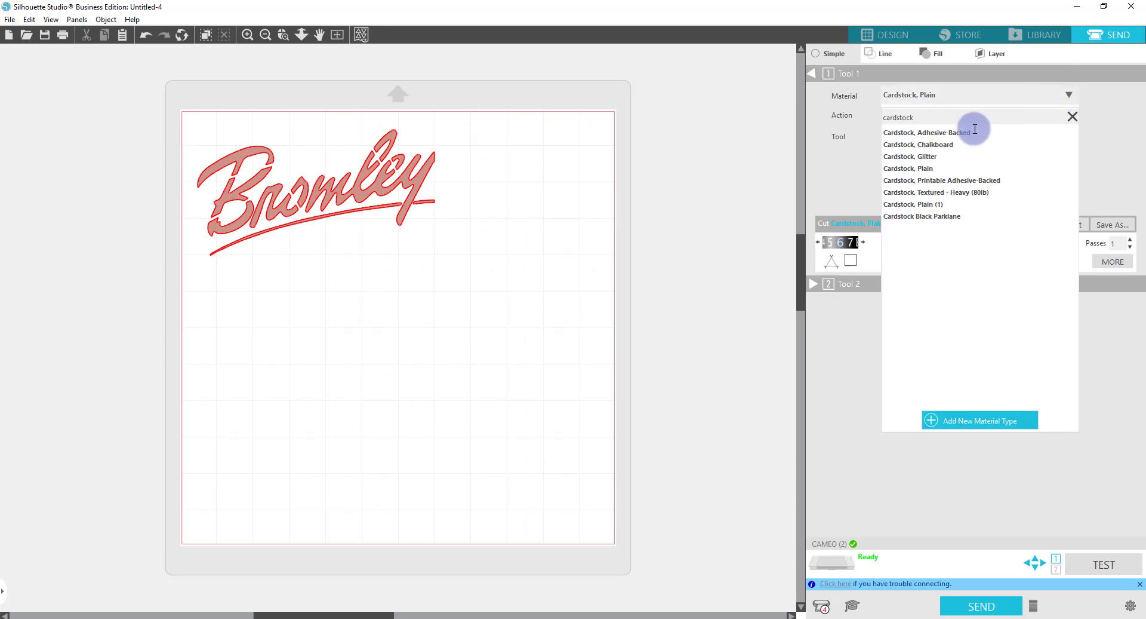
left_click(833, 61)
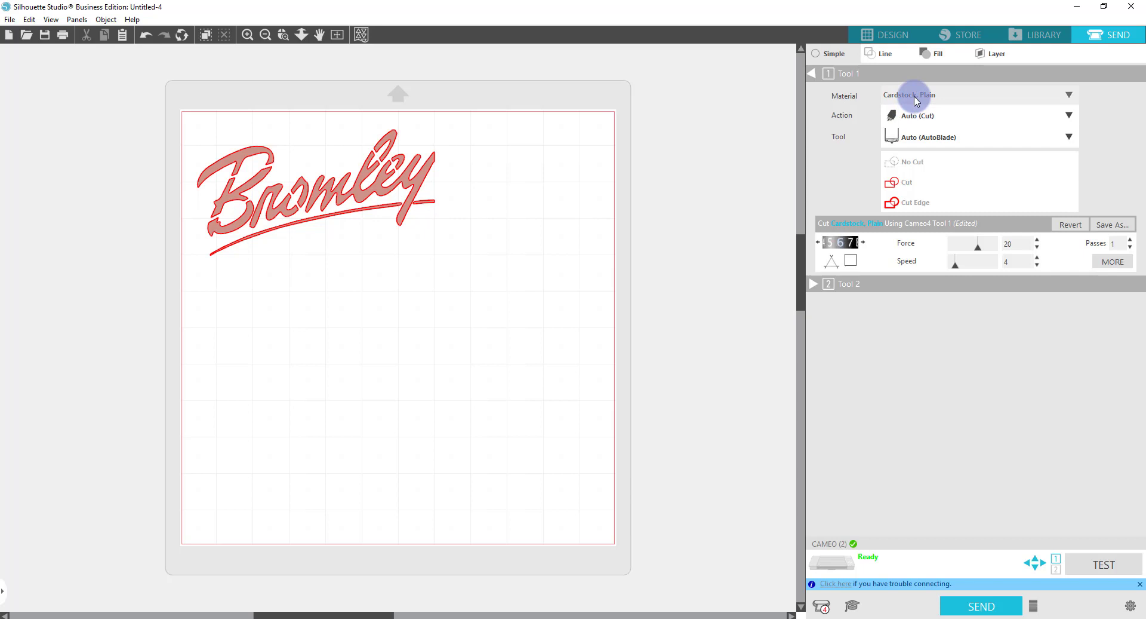
left_click(891, 37)
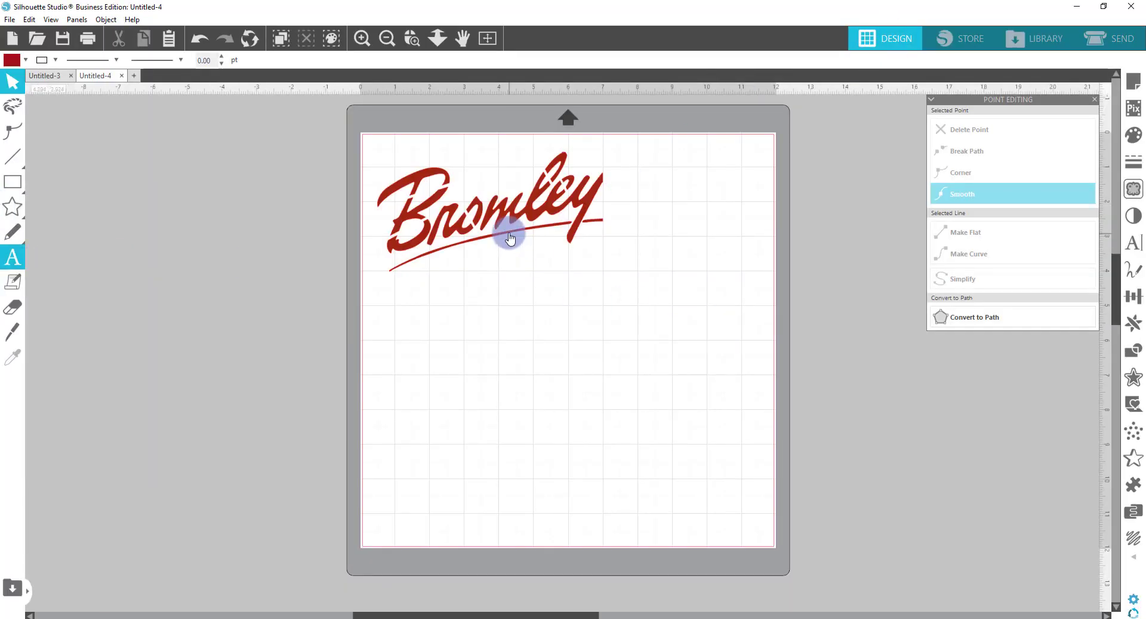
Add H / V weed lines around the Bromley lettering and shift it slightly down and right so the border sits inside the page.
mouse_move(1139, 564)
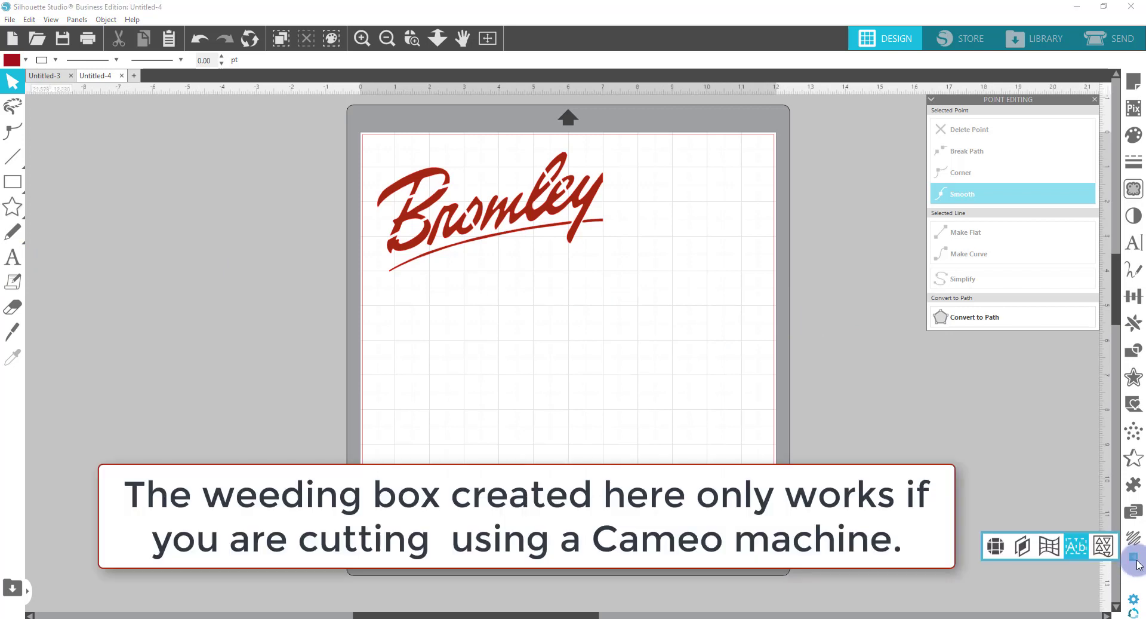
left_click(1077, 548)
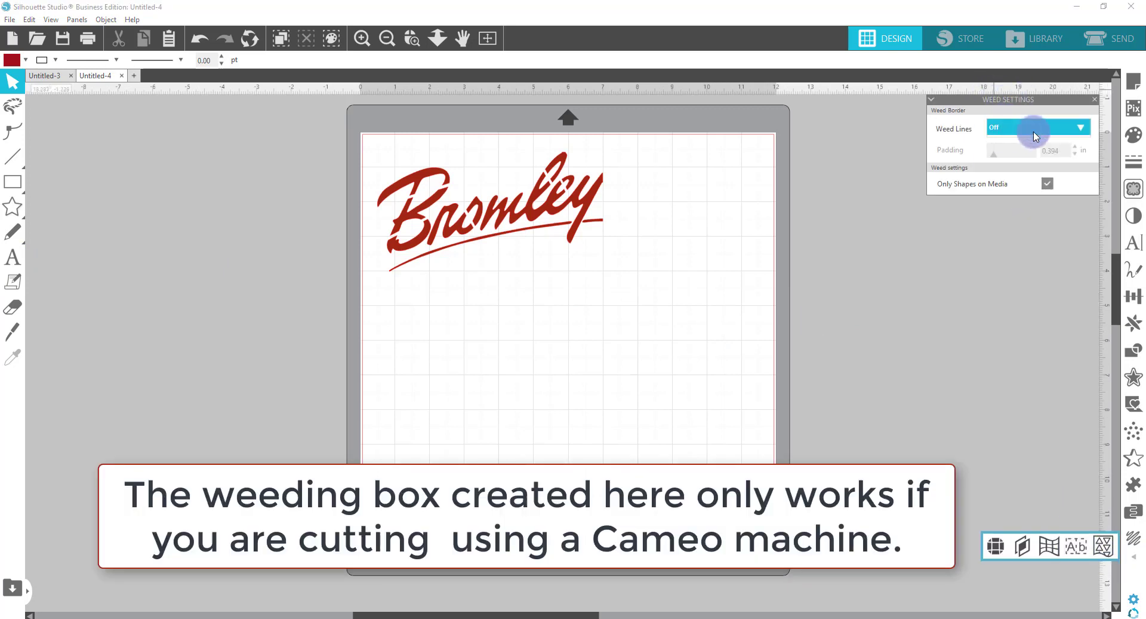
left_click(1085, 133)
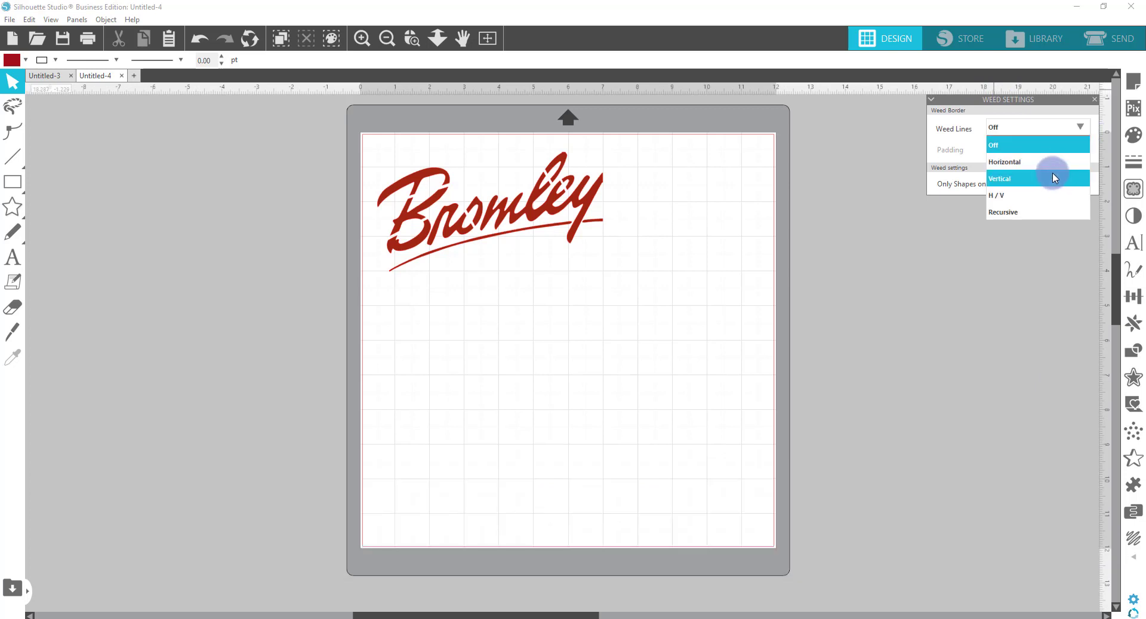
left_click(1050, 195)
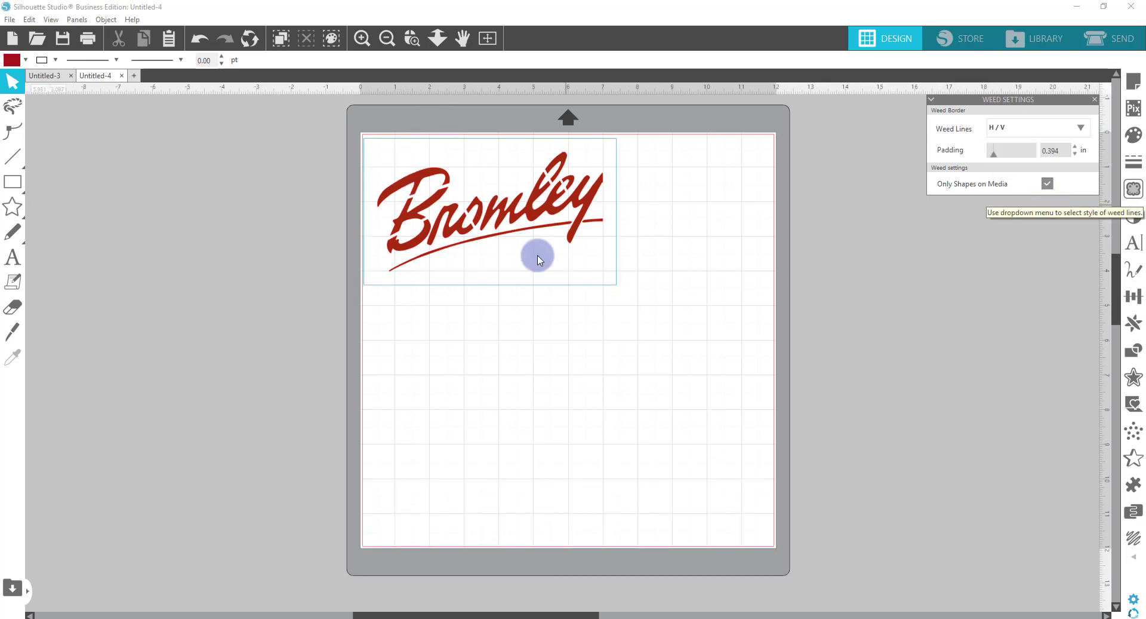
left_click_drag(526, 225, 534, 228)
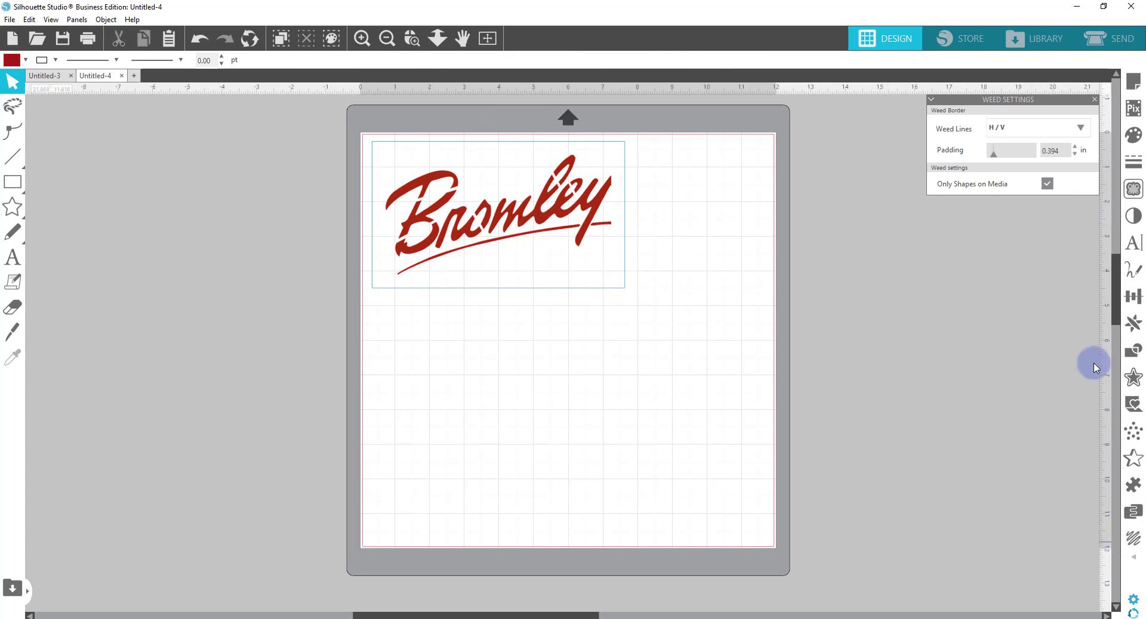
Send the lettering and weed lines to the Cameo by fill color as Cardstock, Textured - Heavy (80lb), with punch marks turned off.
left_click(1120, 41)
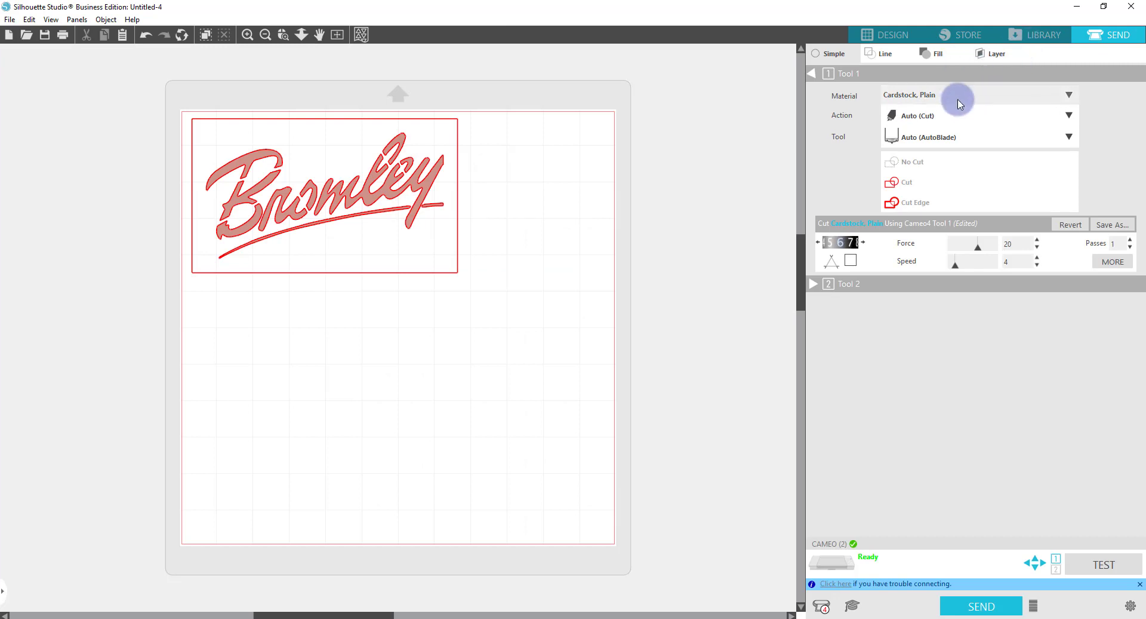
left_click(937, 58)
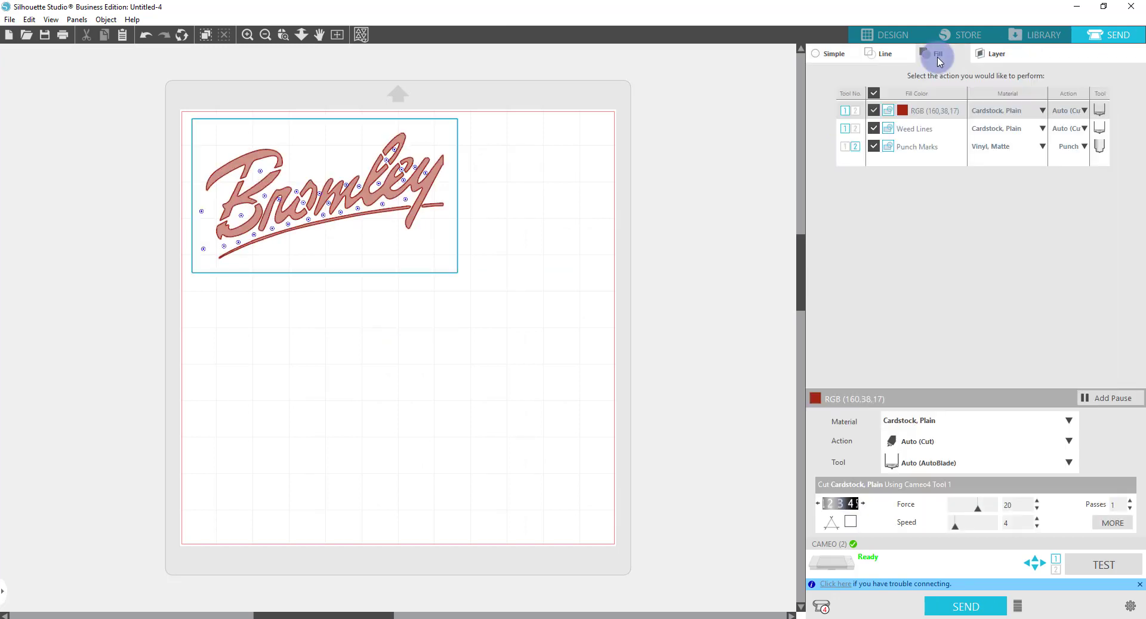
left_click(1012, 132)
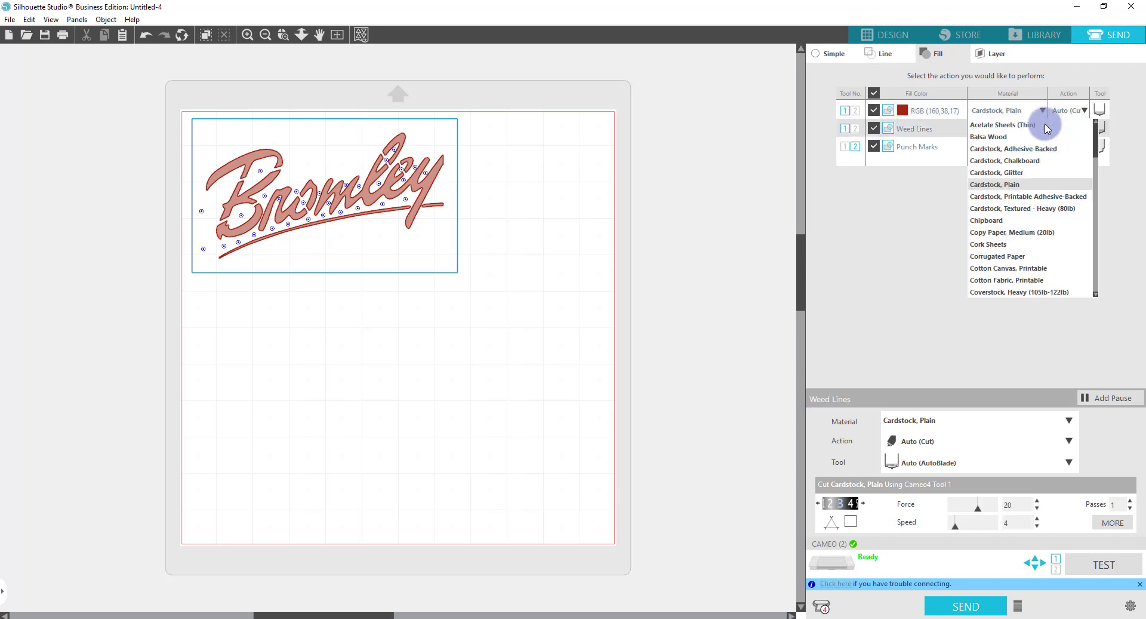
left_click(1074, 208)
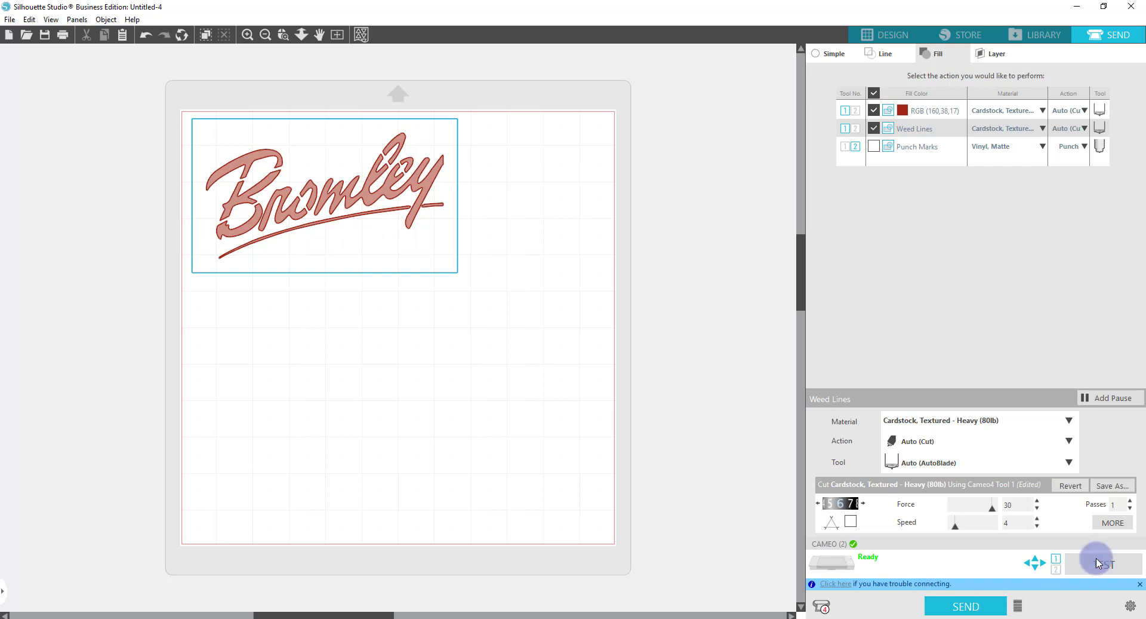
left_click(986, 613)
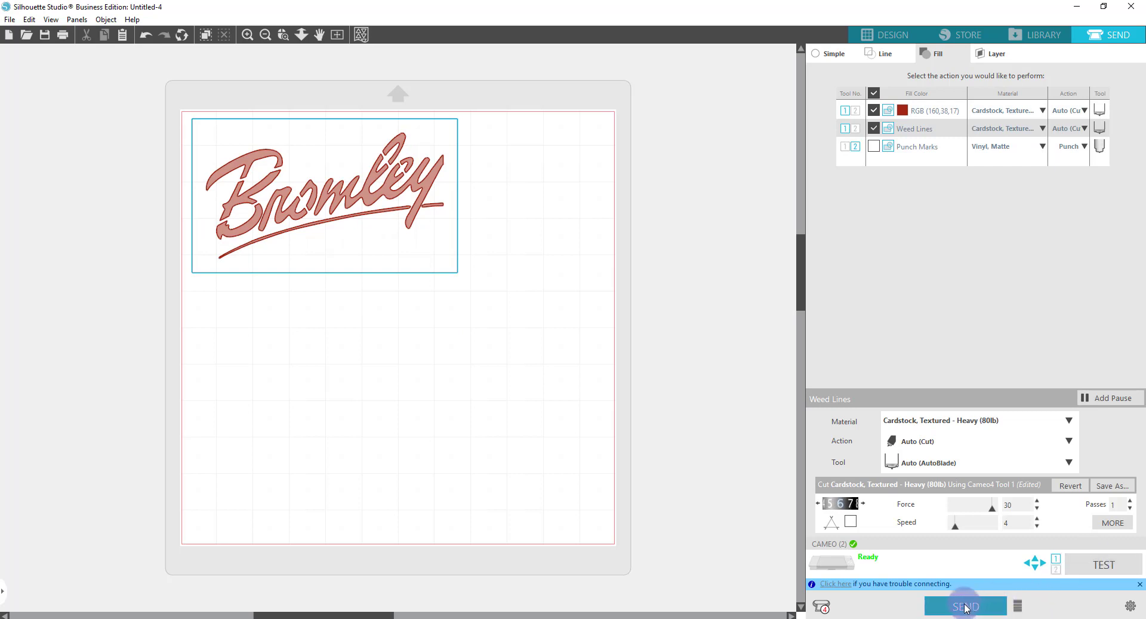